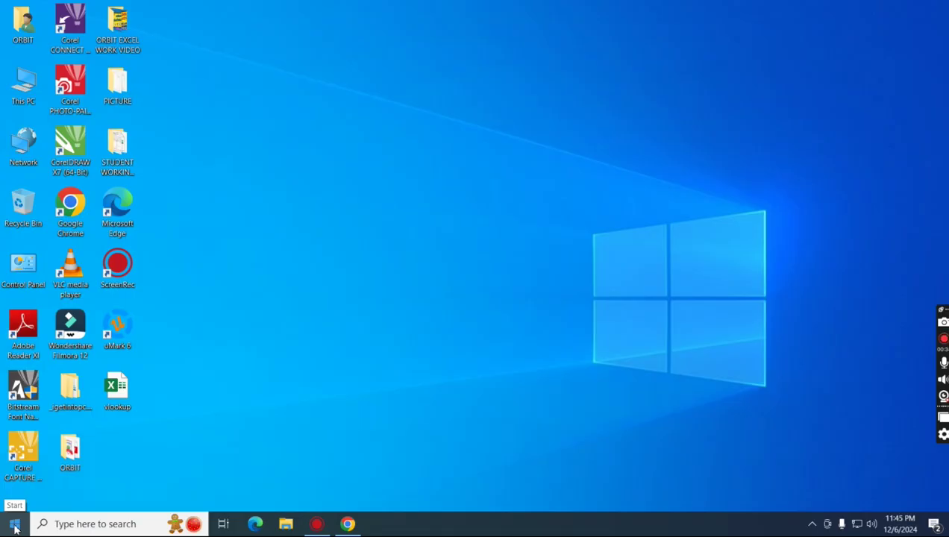
Step: Find and open Word, and create a new blank document
{"action": "left_click", "coordinate": [78, 526]}
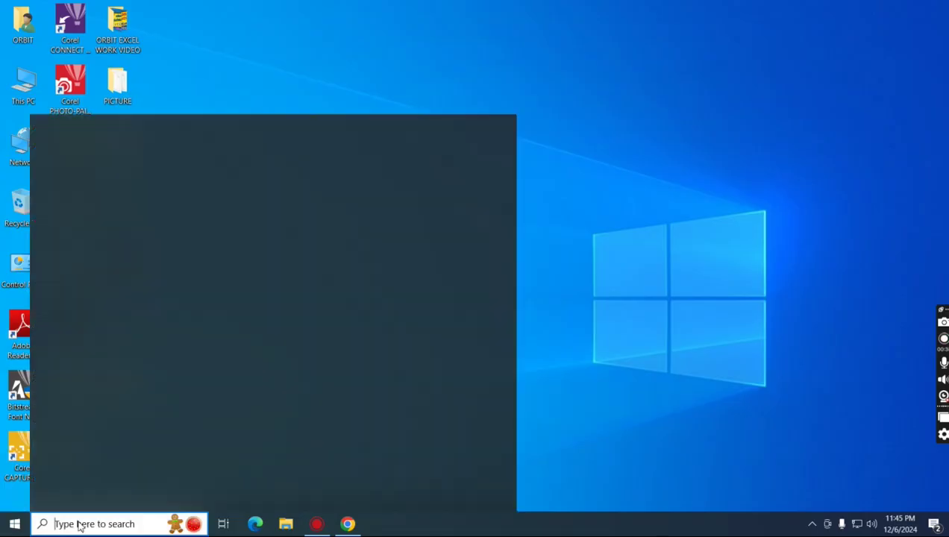
{"action": "type", "text": "word"}
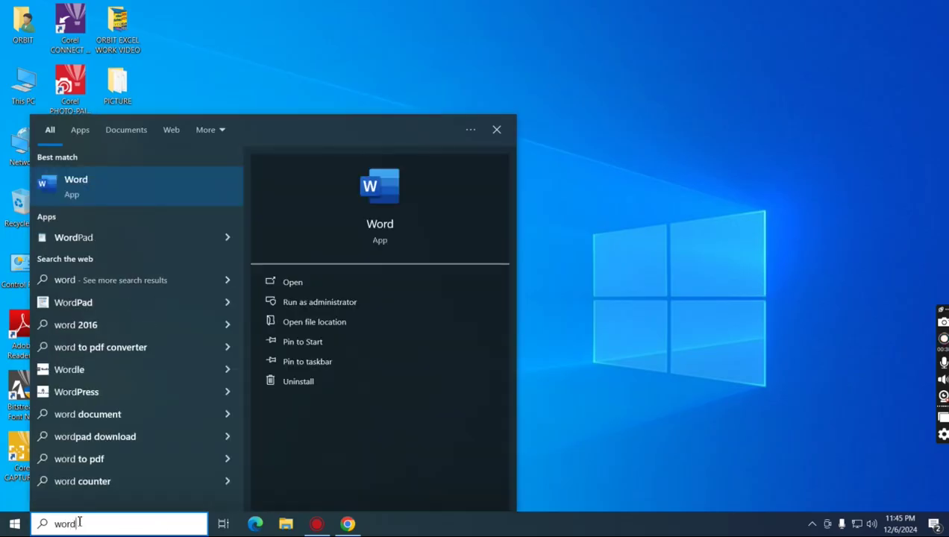
{"action": "left_click", "coordinate": [87, 196]}
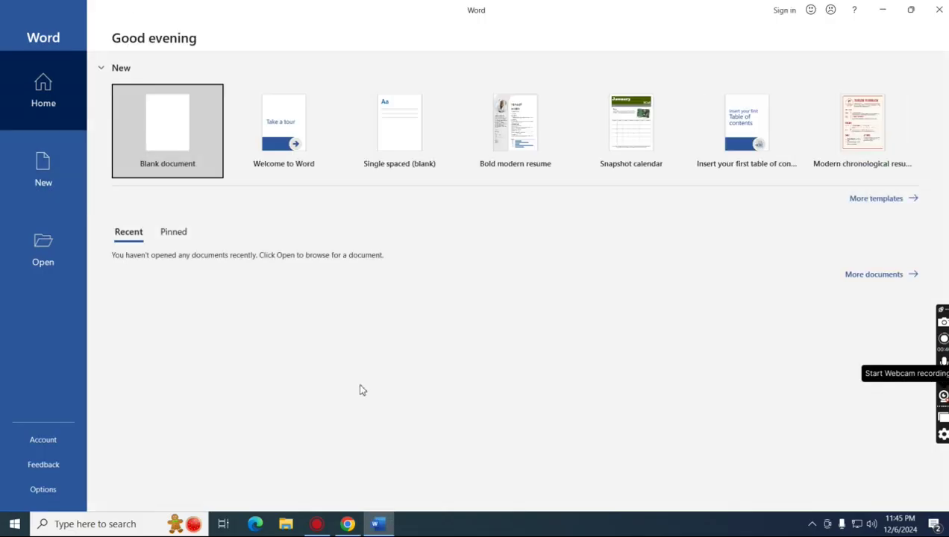
{"action": "left_click", "coordinate": [169, 147]}
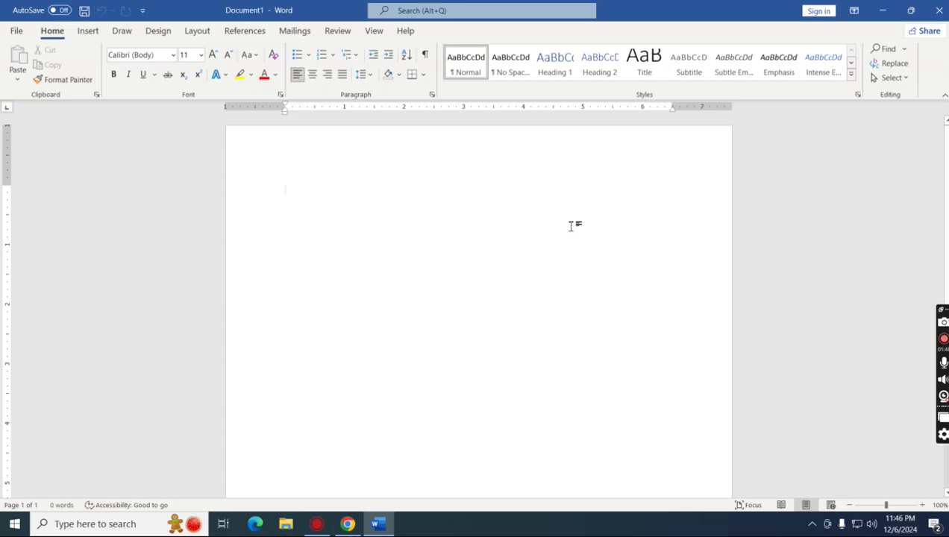
Step: Write "Welcome to all orbit students" on the first line and "Computer Courses" on the second
{"action": "type", "text": "welcome to all "}
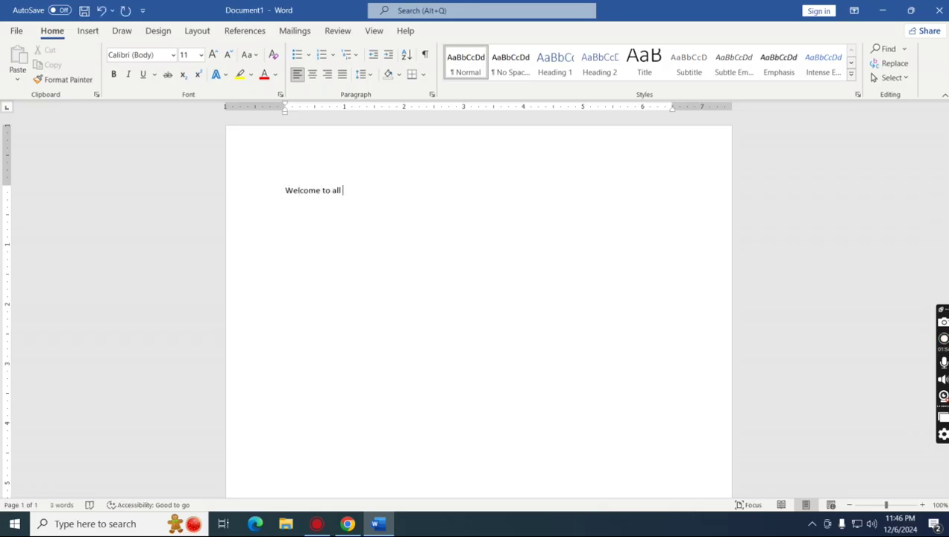
{"action": "type", "text": "orbit students"}
{"action": "key", "text": "Return"}
{"action": "key", "text": "Return"}
{"action": "type", "text": "Computer C"}
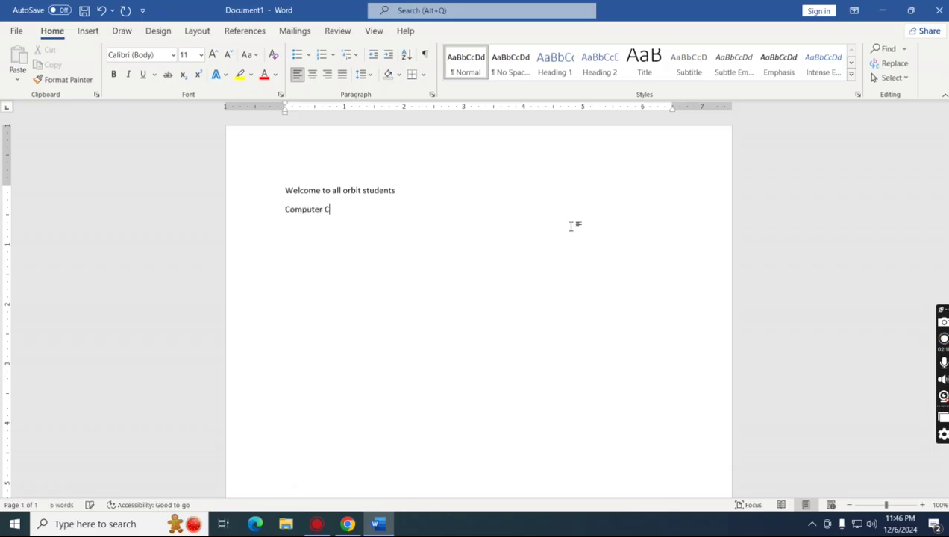
{"action": "type", "text": "ourses"}
{"action": "key", "text": "Return"}
Step: Add the course names DCA, DTP and Ms-Office below "Computer Courses", each on its own line
{"action": "type", "text": "DCA"}
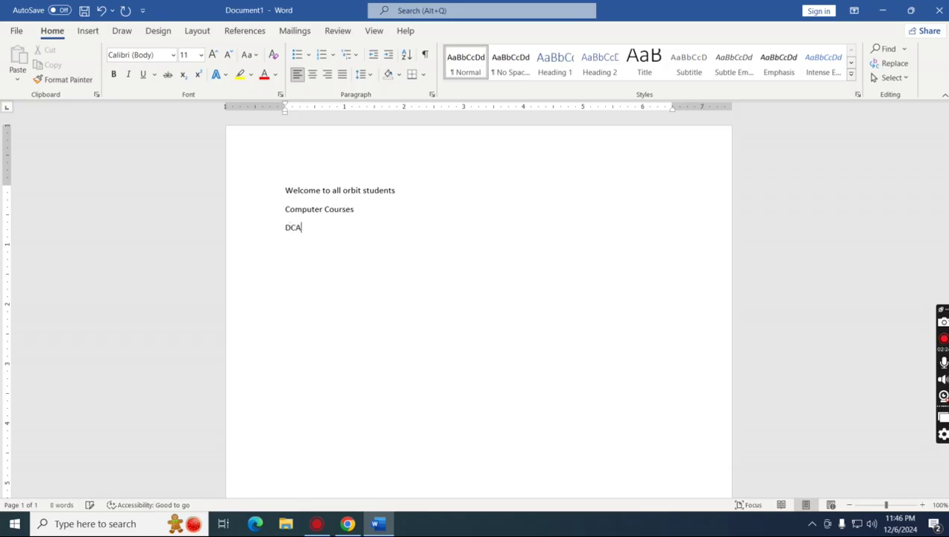
{"action": "key", "text": "Return"}
{"action": "type", "text": "DTP"}
{"action": "key", "text": "Return"}
{"action": "type", "text": "Ms-Office"}
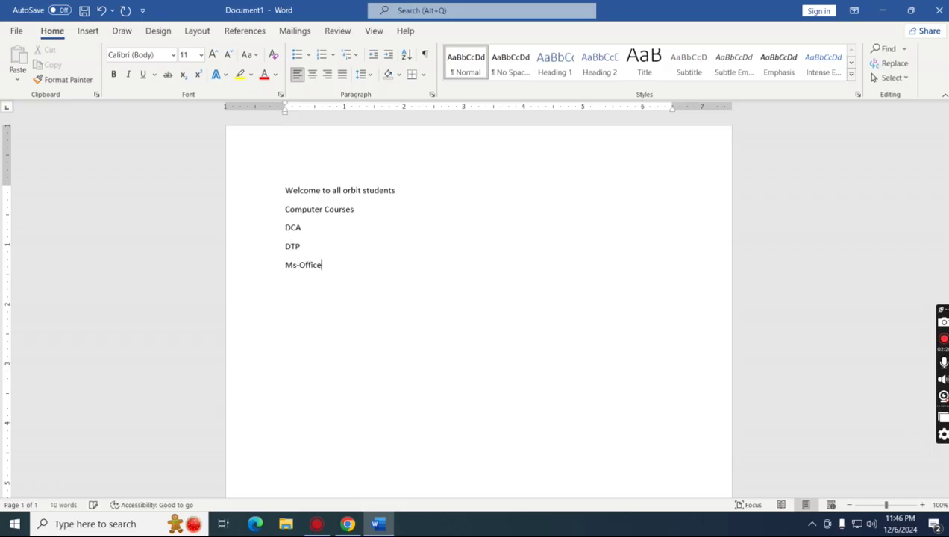
{"action": "key", "text": "Return"}
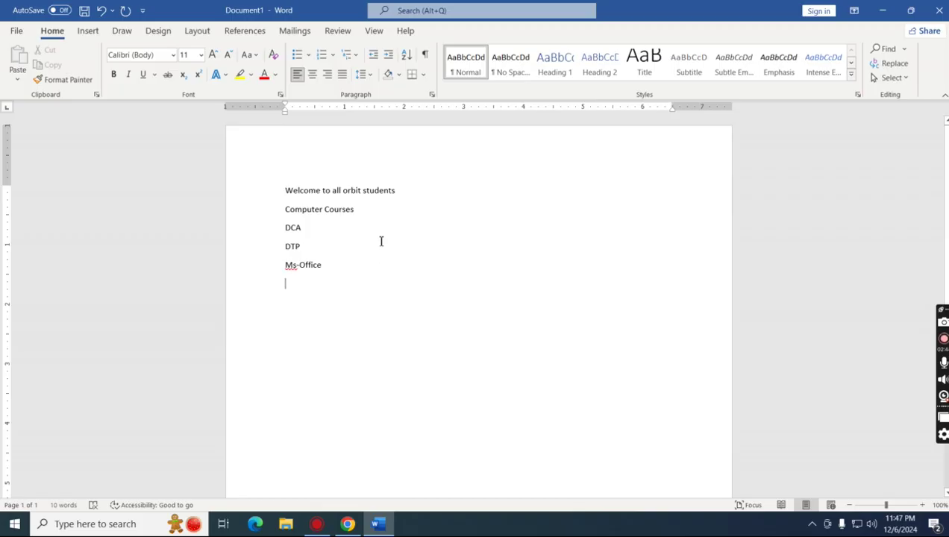
Step: Try the Calibri Light and Algerian fonts on all five lines of text
{"action": "scroll", "coordinate": [286, 182], "scroll_direction": "up", "scroll_amount": 2, "text": "ctrl"}
{"action": "scroll", "coordinate": [286, 182], "scroll_direction": "up", "scroll_amount": 1, "text": "ctrl"}
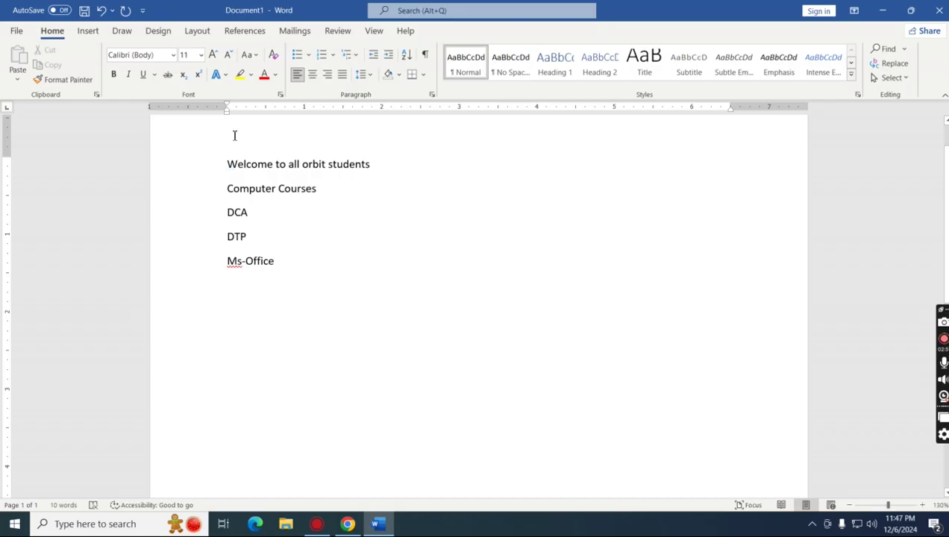
{"action": "left_click_drag", "start_coordinate": [229, 163], "coordinate": [485, 315]}
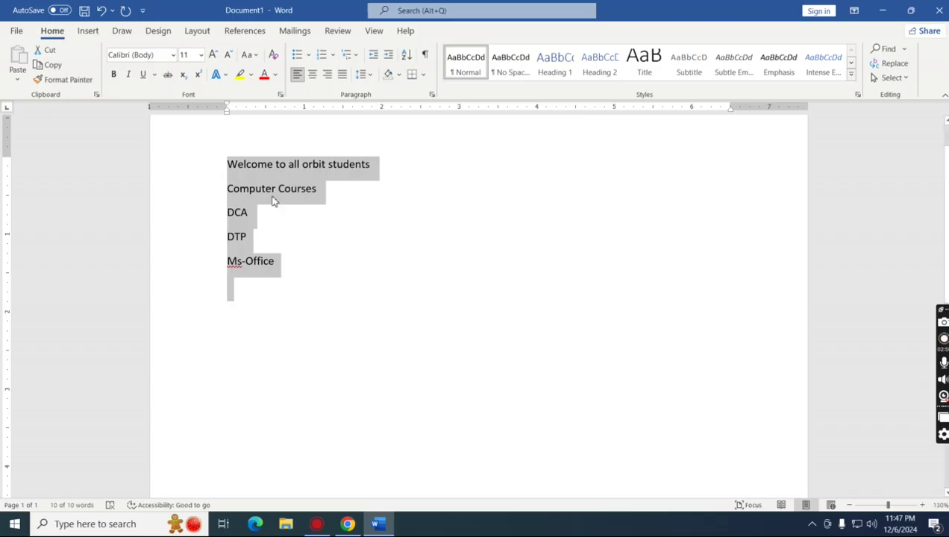
{"action": "left_click", "coordinate": [249, 204]}
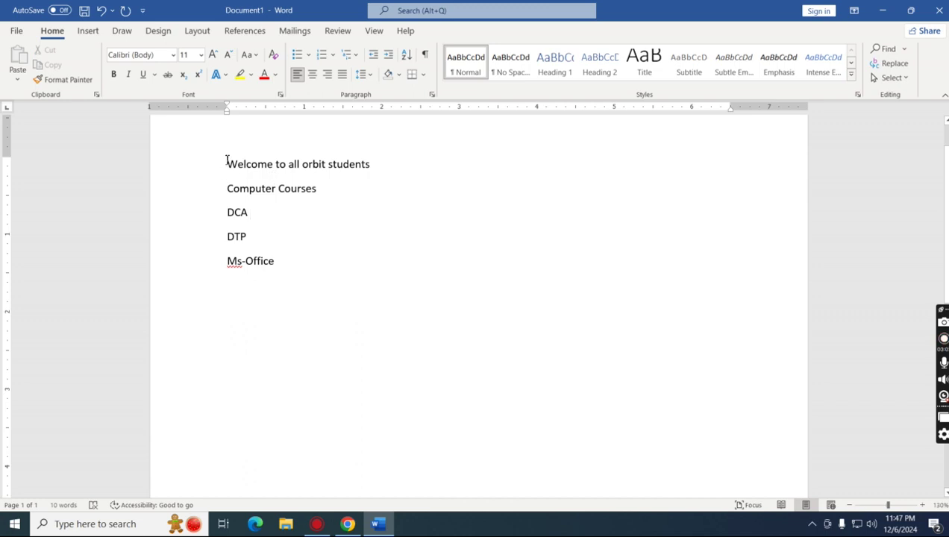
{"action": "left_click_drag", "start_coordinate": [226, 163], "coordinate": [315, 264]}
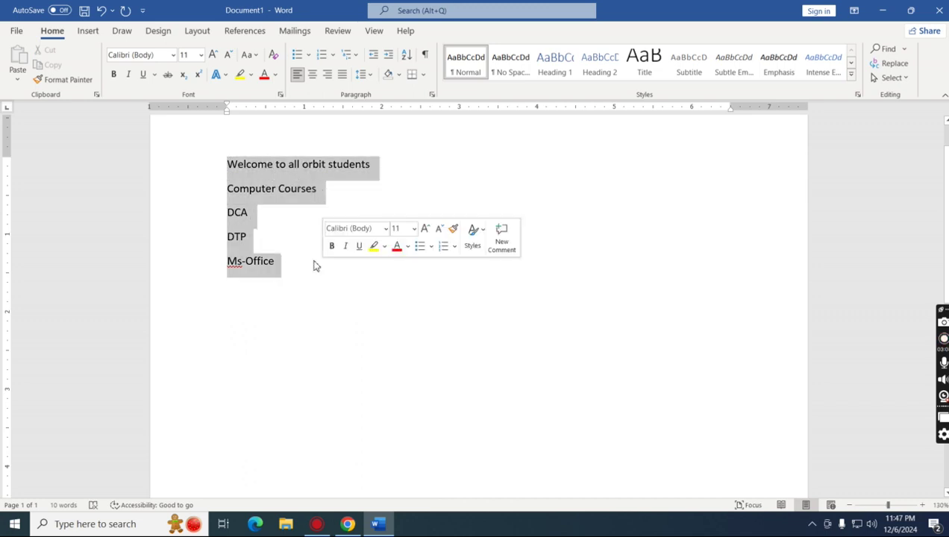
{"action": "left_click", "coordinate": [172, 56]}
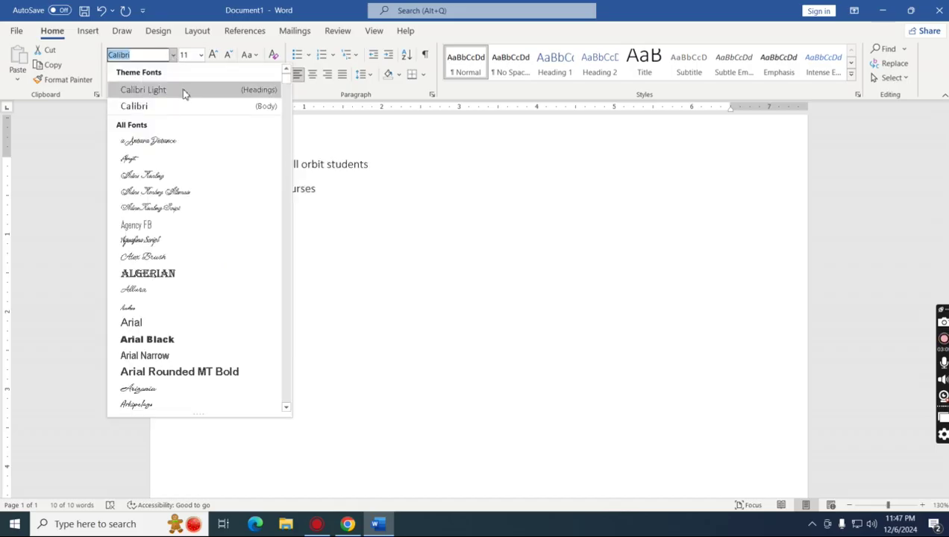
{"action": "left_click", "coordinate": [179, 89]}
{"action": "left_click", "coordinate": [172, 54]}
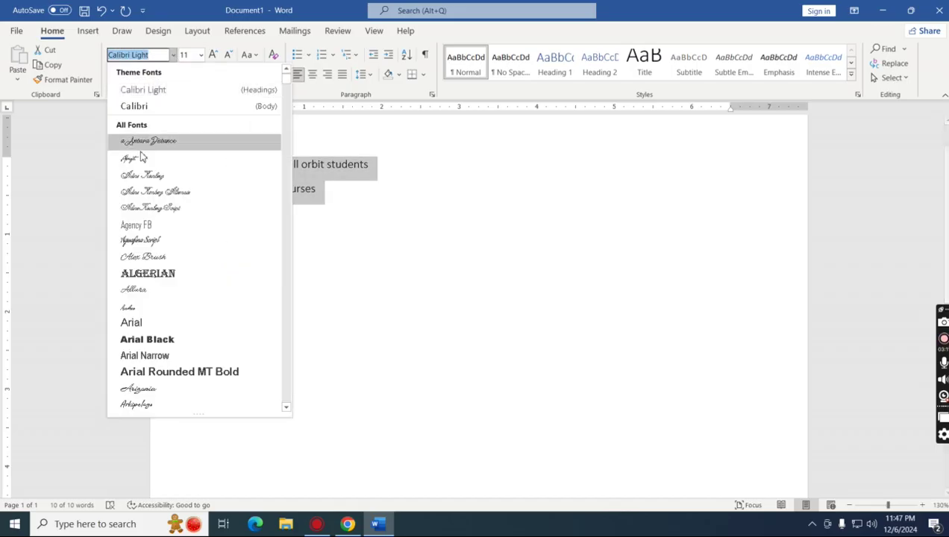
{"action": "left_click", "coordinate": [170, 273]}
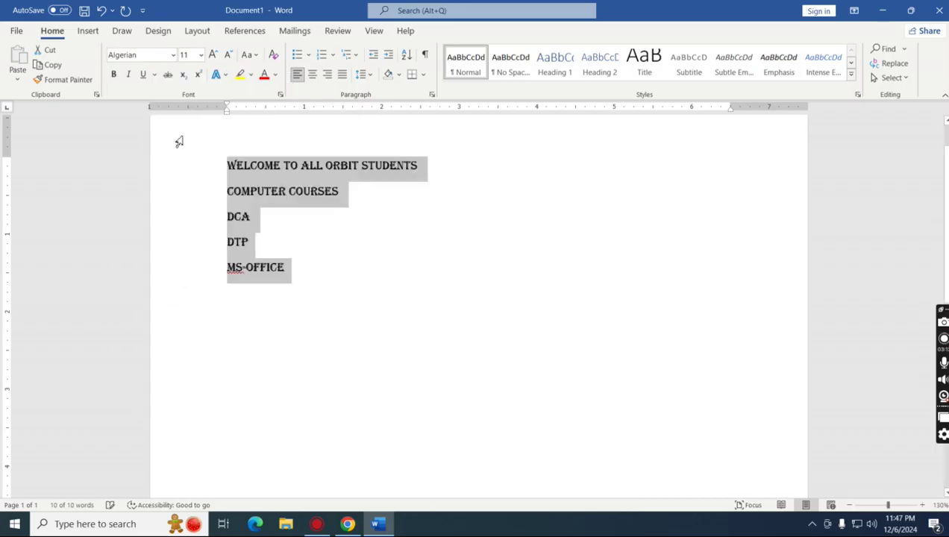
Step: Apply the Arial Black font to all five lines of text
{"action": "left_click", "coordinate": [173, 54]}
{"action": "left_click", "coordinate": [155, 376]}
{"action": "left_click", "coordinate": [341, 262]}
{"action": "left_click", "coordinate": [311, 192]}
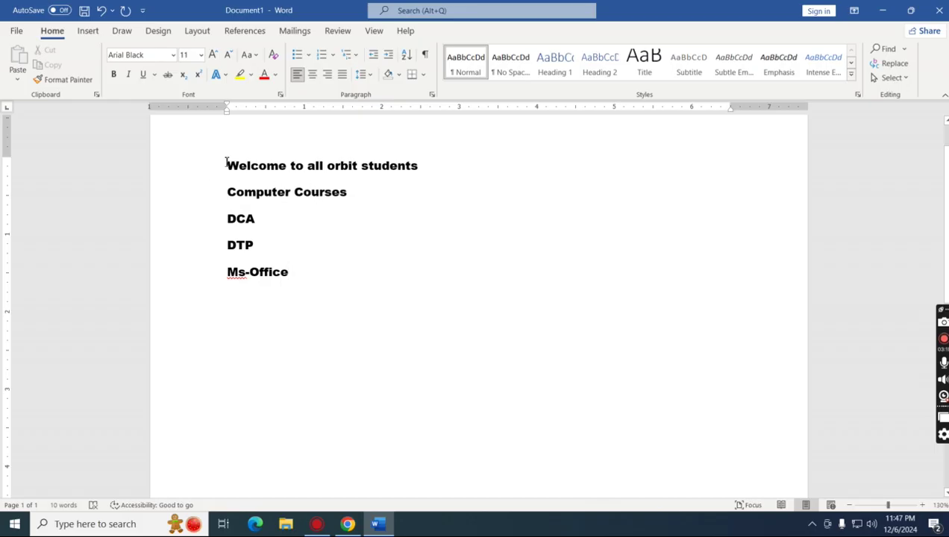
Step: Set the font of all the text to Calibri Light
{"action": "left_click_drag", "start_coordinate": [226, 162], "coordinate": [424, 275]}
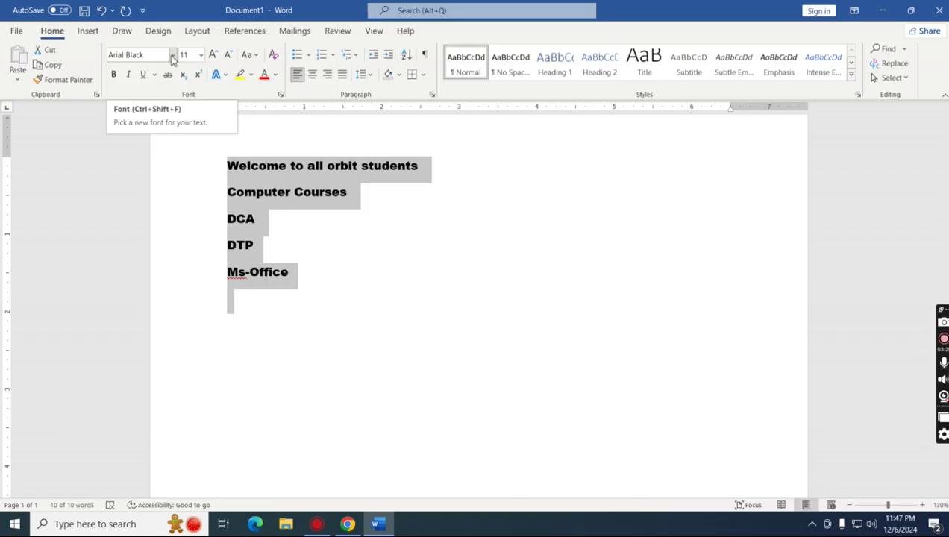
{"action": "left_click", "coordinate": [172, 55]}
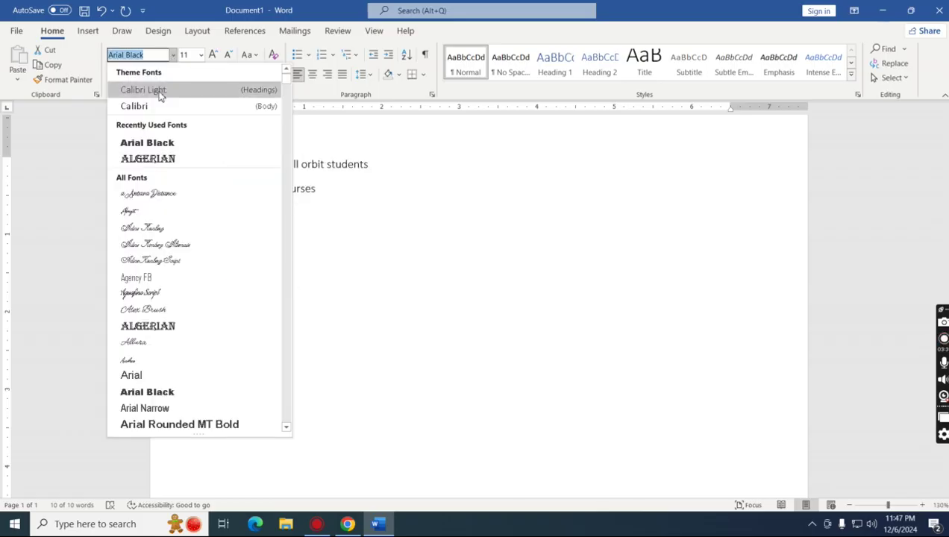
{"action": "left_click", "coordinate": [159, 91]}
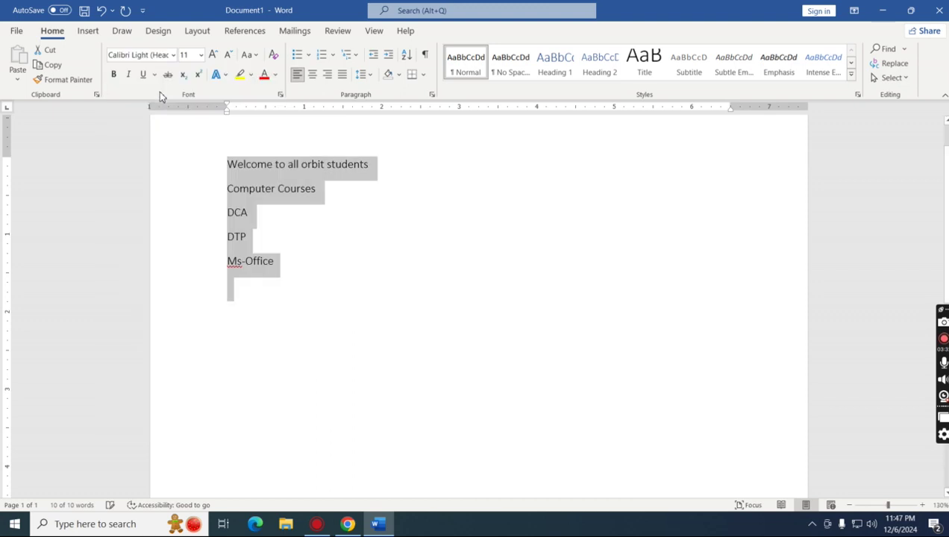
Step: Enlarge all the selected text to font size 26
{"action": "left_click", "coordinate": [189, 56]}
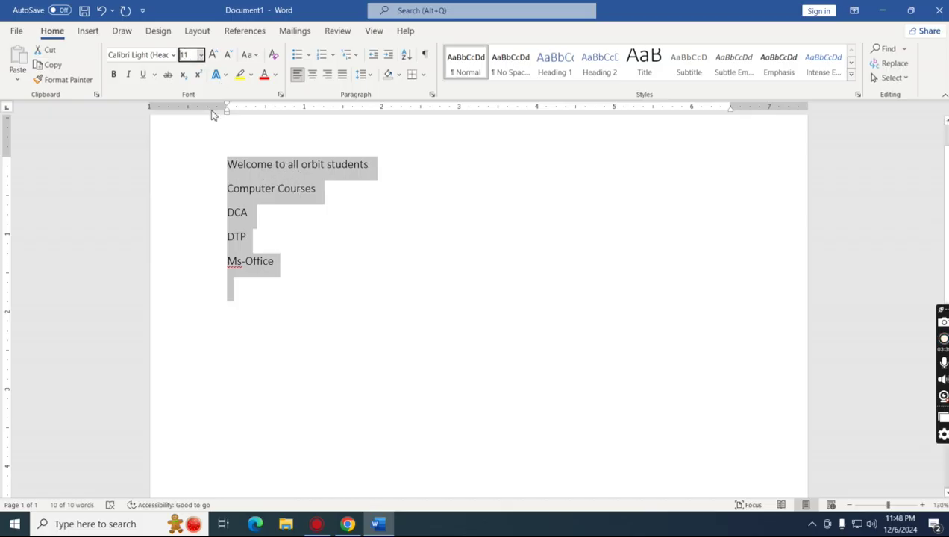
{"action": "left_click", "coordinate": [201, 55]}
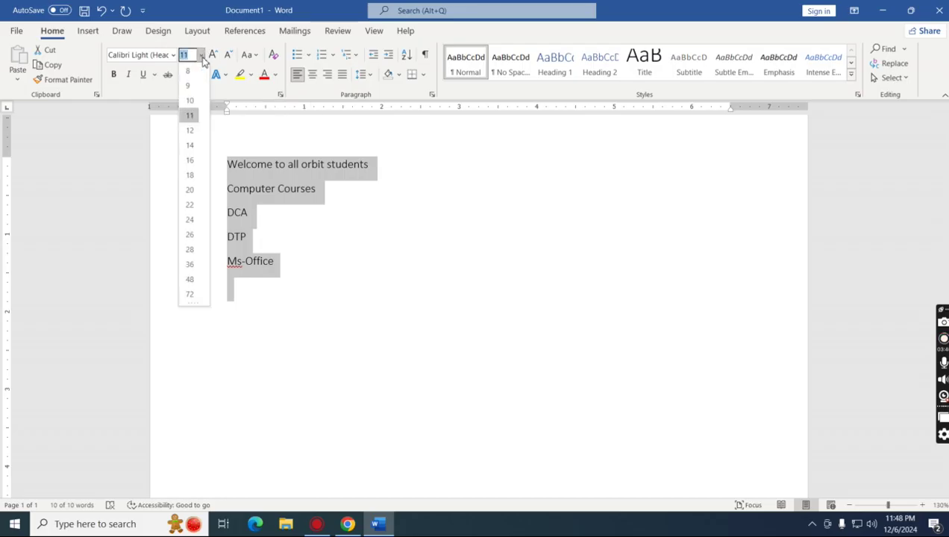
{"action": "left_click", "coordinate": [191, 234]}
Step: Change the font size of all five lines to 20
{"action": "left_click_drag", "start_coordinate": [225, 174], "coordinate": [430, 359]}
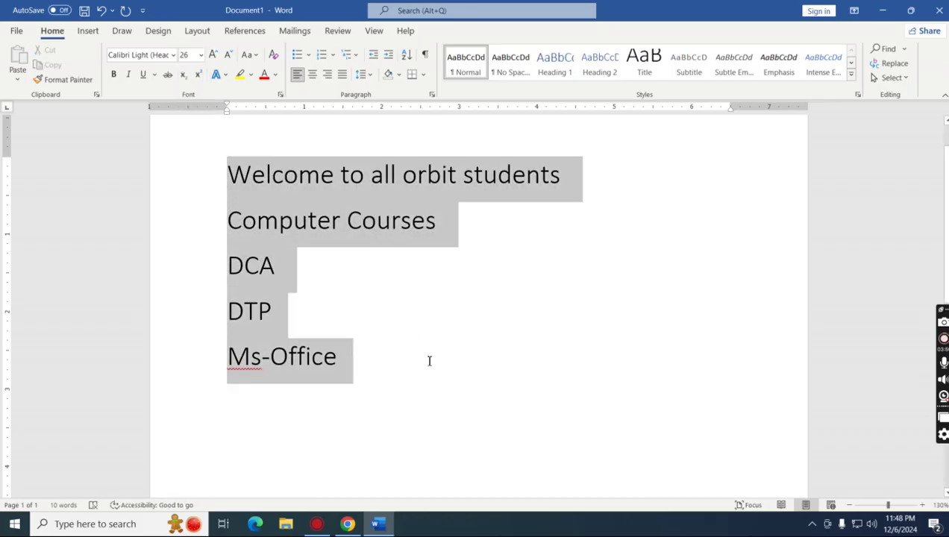
{"action": "left_click", "coordinate": [201, 55]}
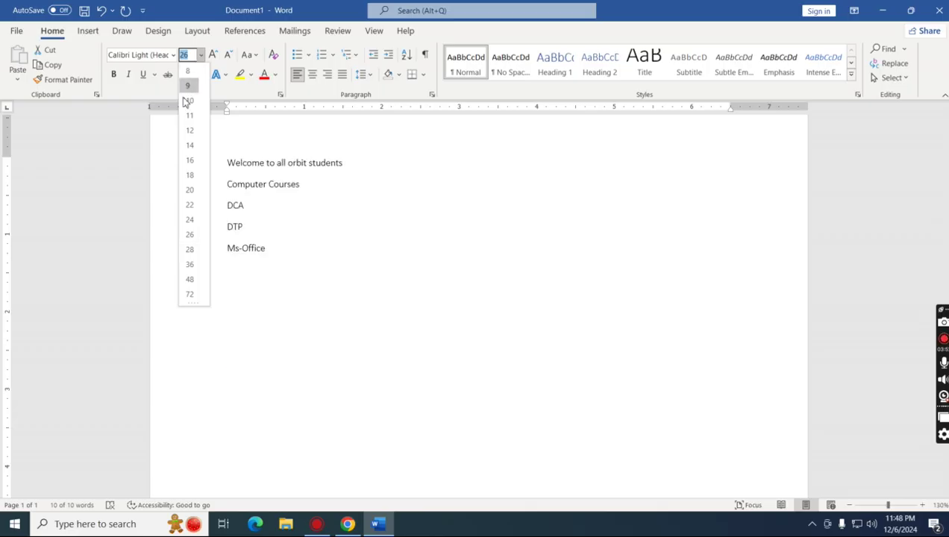
{"action": "left_click", "coordinate": [191, 191]}
{"action": "left_click", "coordinate": [450, 242]}
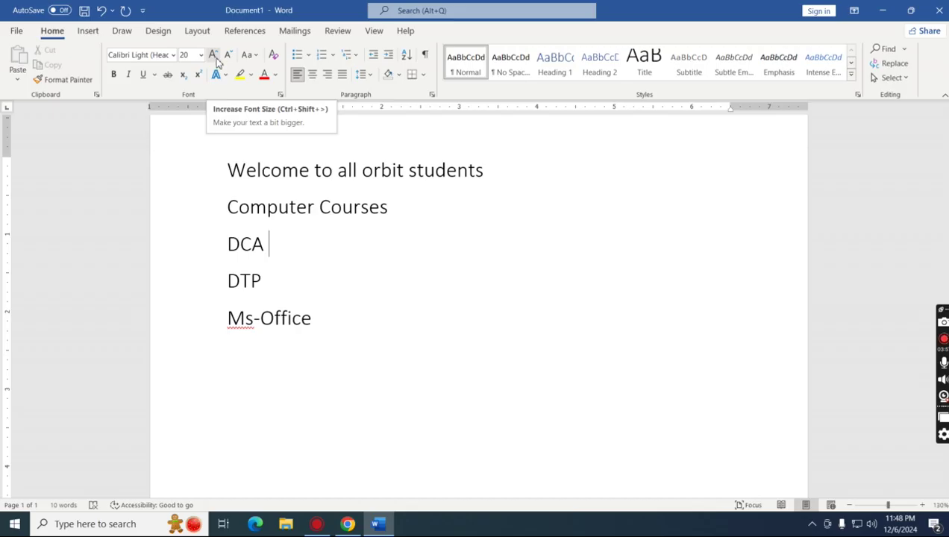
Step: Set the font size of all five lines to 26
{"action": "left_click_drag", "start_coordinate": [226, 163], "coordinate": [339, 307]}
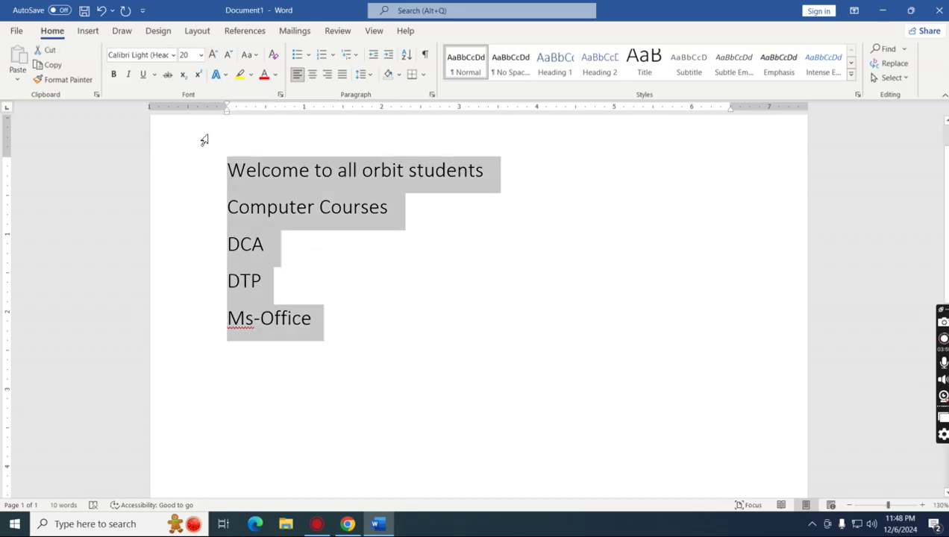
{"action": "left_click", "coordinate": [201, 55]}
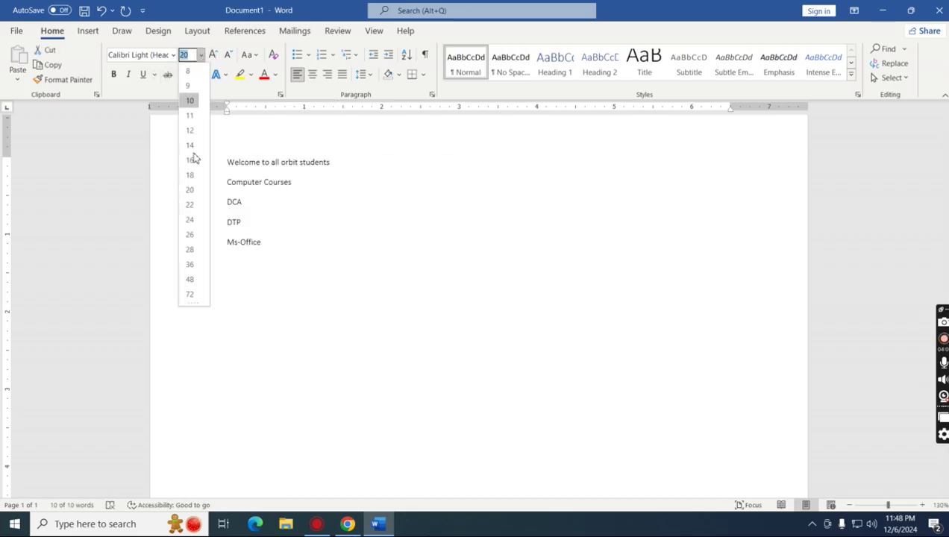
{"action": "left_click", "coordinate": [189, 234]}
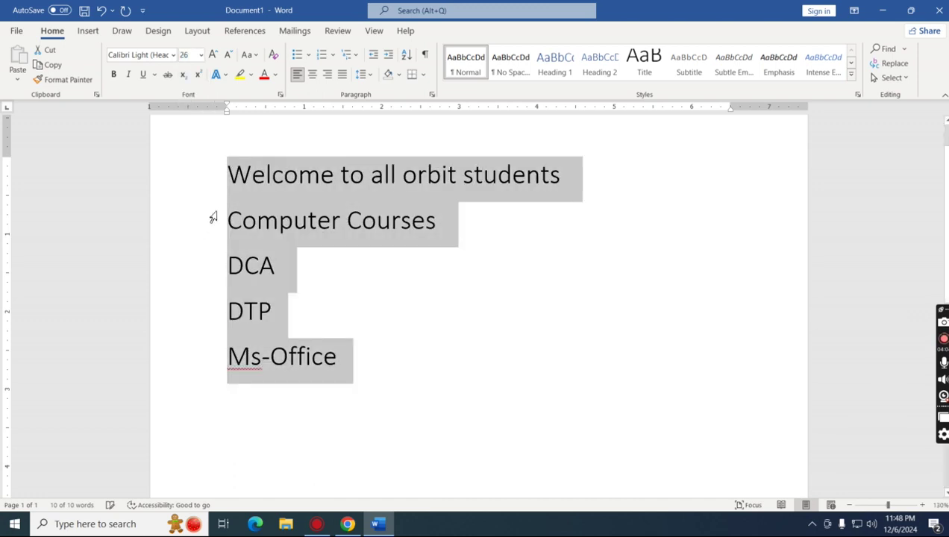
Step: Increase the font size of the selected text step by step up to 220
{"action": "left_click", "coordinate": [214, 56]}
{"action": "left_click", "coordinate": [214, 56]}
{"action": "left_click", "coordinate": [215, 56]}
{"action": "left_click", "coordinate": [214, 56]}
{"action": "left_click", "coordinate": [214, 56]}
{"action": "left_click", "coordinate": [214, 56]}
{"action": "left_click", "coordinate": [214, 56]}
{"action": "left_click", "coordinate": [214, 56]}
{"action": "left_click", "coordinate": [214, 56]}
{"action": "left_click", "coordinate": [214, 56]}
{"action": "left_click", "coordinate": [214, 56]}
{"action": "left_click", "coordinate": [214, 56]}
{"action": "left_click", "coordinate": [214, 56]}
{"action": "left_click", "coordinate": [214, 56]}
{"action": "left_click", "coordinate": [215, 56]}
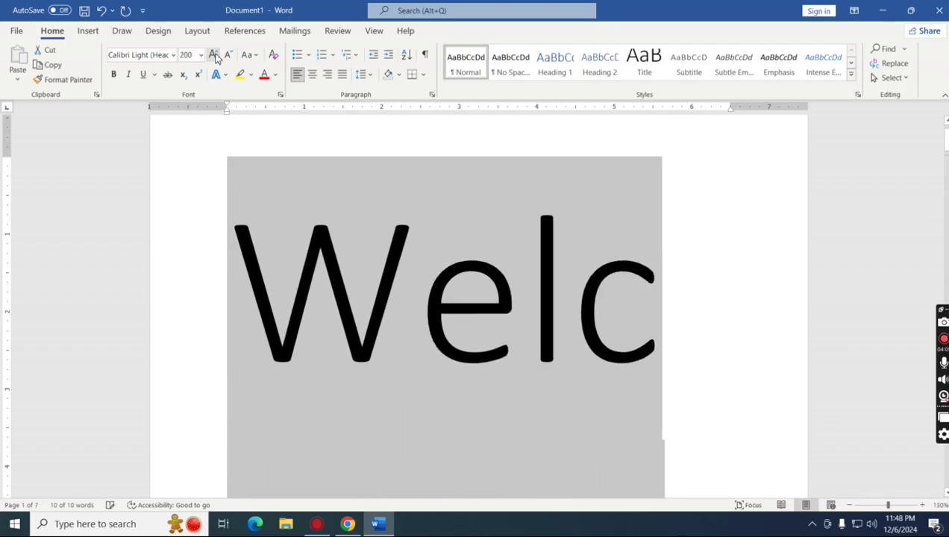
{"action": "left_click", "coordinate": [215, 55]}
{"action": "left_click", "coordinate": [214, 56]}
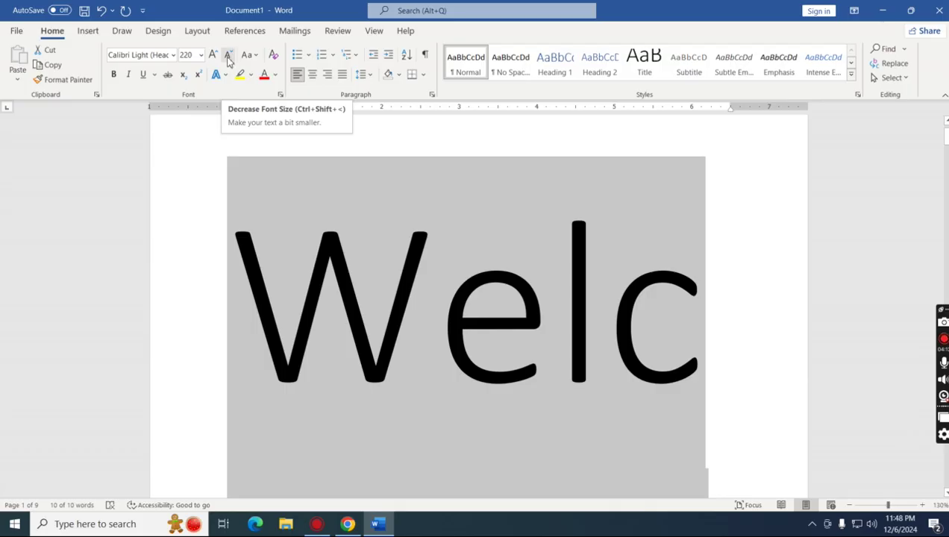
Step: Decrease the font size of the selected text step by step down to 24 and deselect it
{"action": "left_click", "coordinate": [229, 56]}
{"action": "left_click", "coordinate": [228, 56]}
{"action": "left_click", "coordinate": [228, 56]}
{"action": "left_click", "coordinate": [228, 56]}
{"action": "left_click", "coordinate": [228, 56]}
{"action": "left_click", "coordinate": [229, 56]}
{"action": "left_click", "coordinate": [228, 56]}
{"action": "left_click", "coordinate": [228, 56]}
{"action": "left_click", "coordinate": [228, 56]}
{"action": "left_click", "coordinate": [228, 55]}
{"action": "left_click", "coordinate": [228, 56]}
{"action": "left_click", "coordinate": [228, 56]}
{"action": "left_click", "coordinate": [228, 56]}
{"action": "left_click", "coordinate": [228, 56]}
{"action": "left_click", "coordinate": [228, 56]}
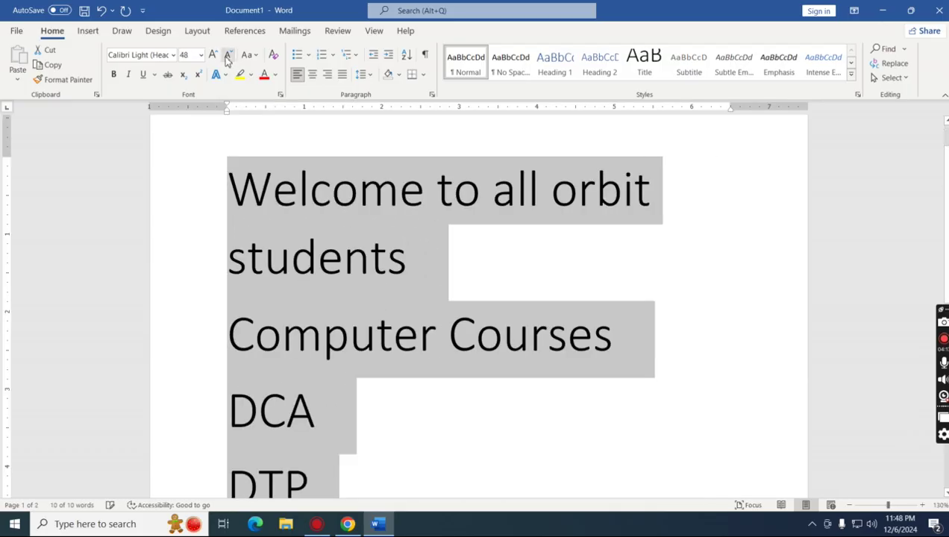
{"action": "left_click", "coordinate": [229, 56]}
{"action": "left_click", "coordinate": [229, 56]}
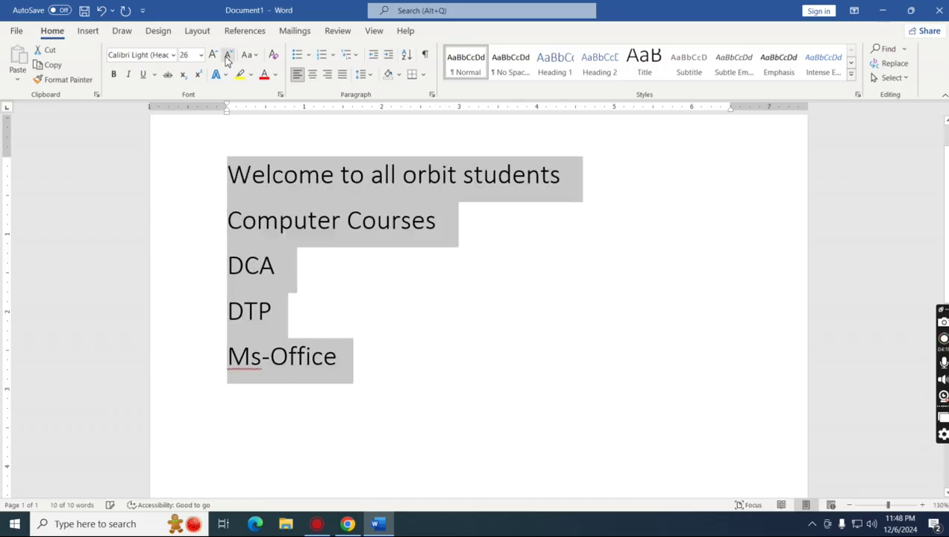
{"action": "left_click", "coordinate": [228, 55]}
{"action": "left_click", "coordinate": [394, 250]}
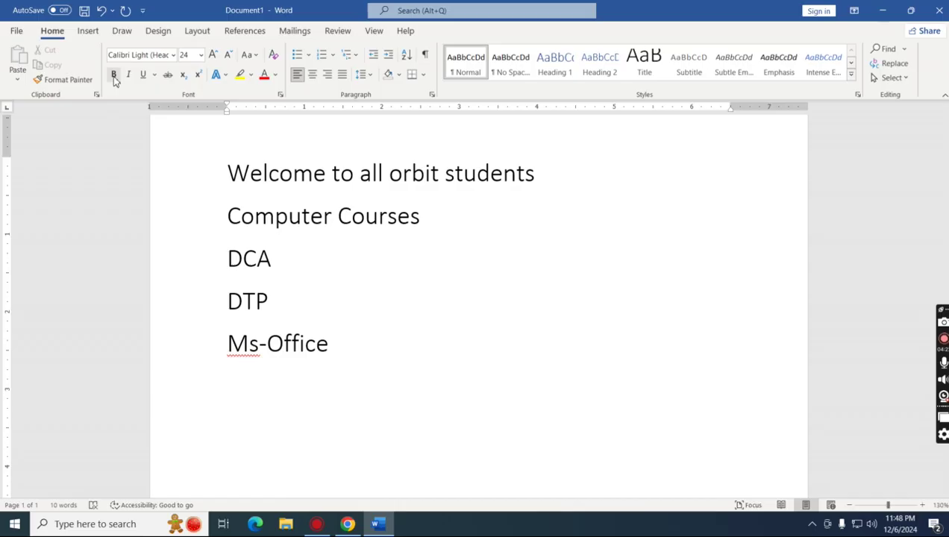
{"action": "left_click", "coordinate": [155, 75]}
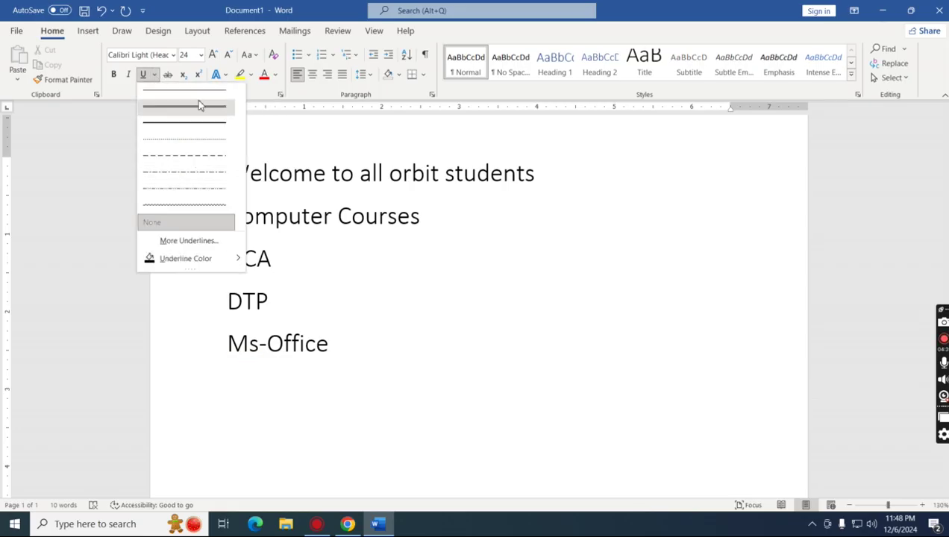
{"action": "left_click", "coordinate": [542, 285]}
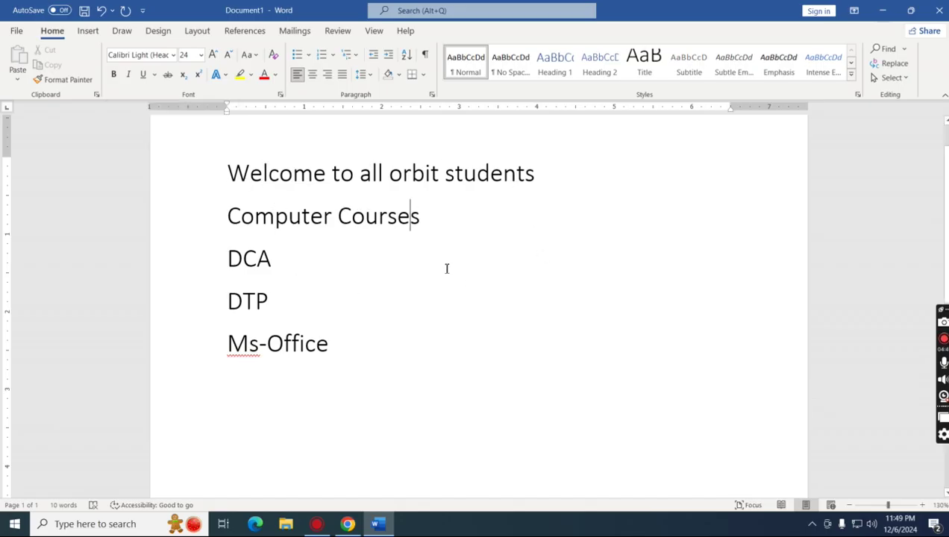
Step: Make the word "orbit" in the first line bold
{"action": "left_click", "coordinate": [464, 215]}
{"action": "left_click_drag", "start_coordinate": [389, 176], "coordinate": [438, 173]}
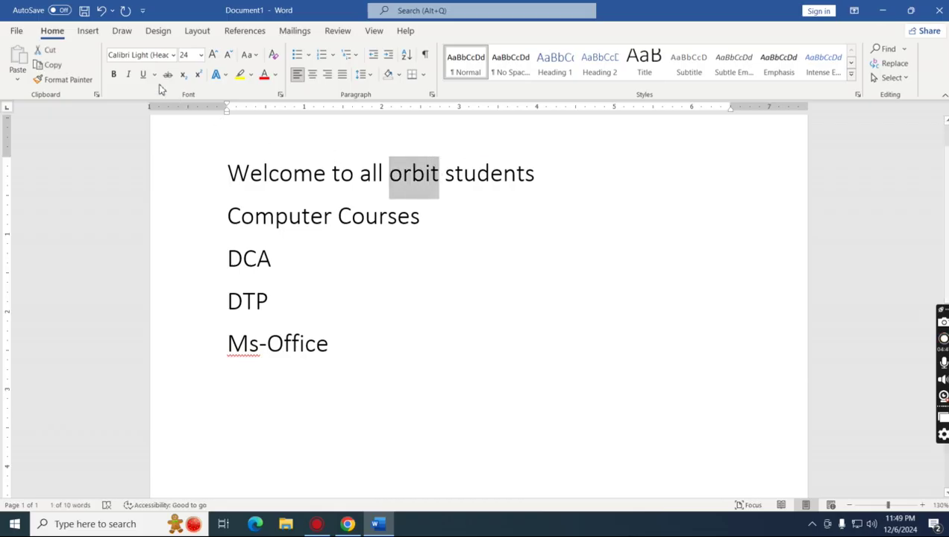
{"action": "left_click", "coordinate": [116, 76]}
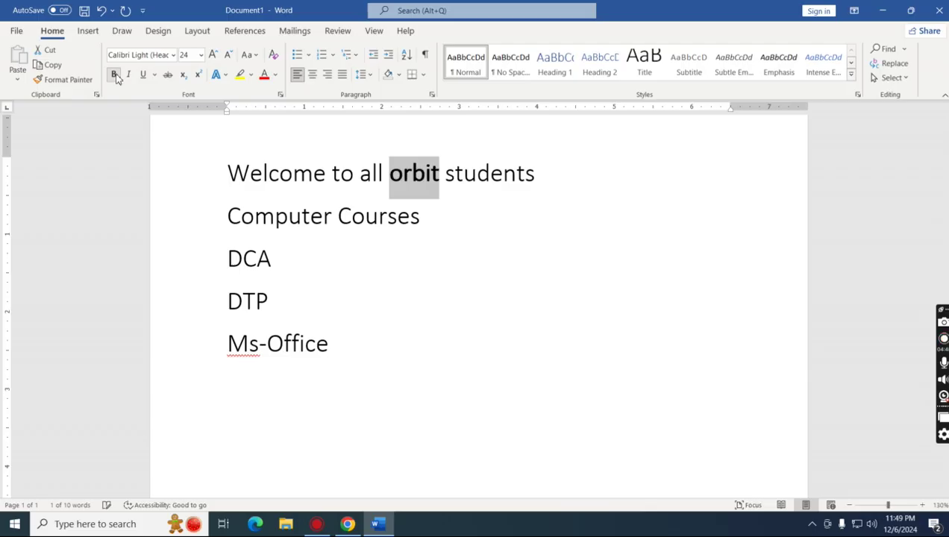
{"action": "left_click", "coordinate": [455, 255]}
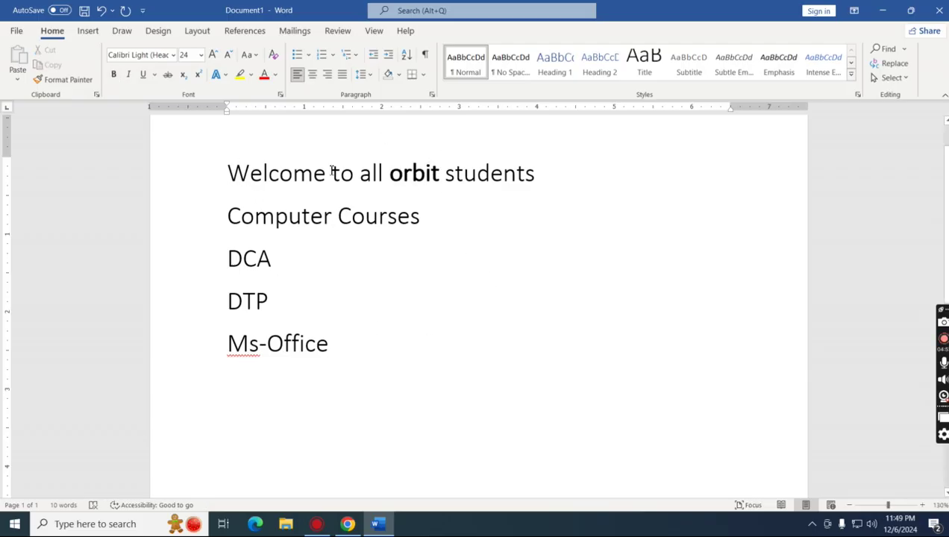
Step: Italicize the word "students" in the first line
{"action": "left_click_drag", "start_coordinate": [449, 173], "coordinate": [553, 175]}
{"action": "left_click", "coordinate": [129, 76]}
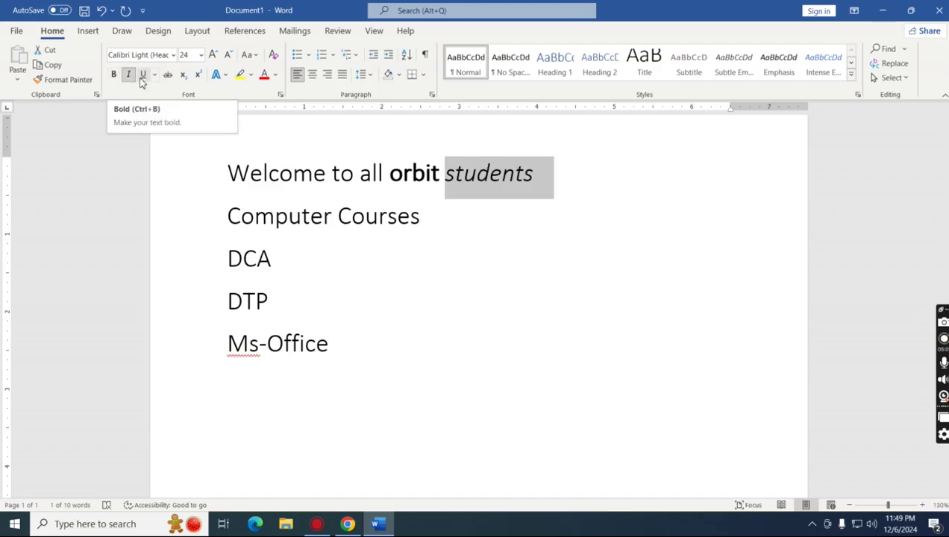
{"action": "left_click", "coordinate": [312, 253]}
Step: Underline the whole line "Welcome to all orbit students" with a double underline
{"action": "left_click_drag", "start_coordinate": [231, 188], "coordinate": [555, 179]}
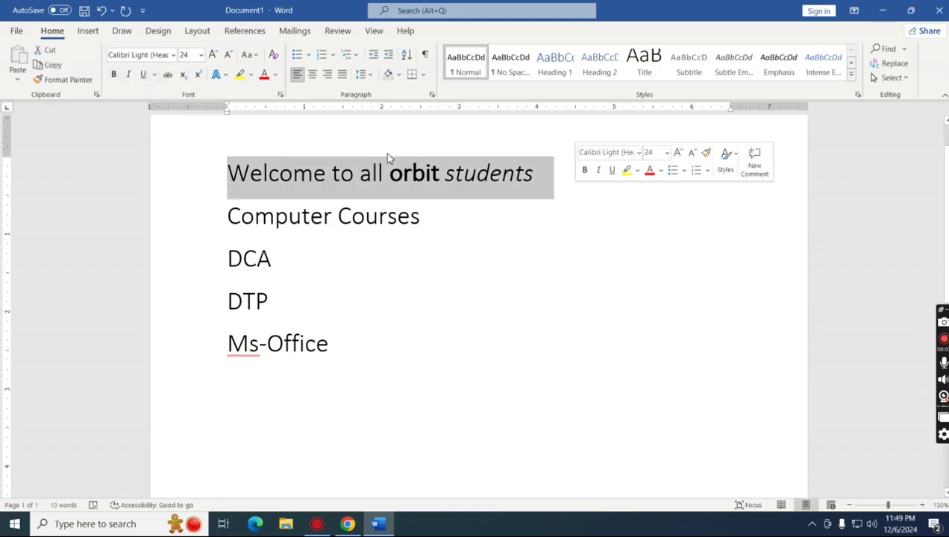
{"action": "left_click", "coordinate": [150, 74]}
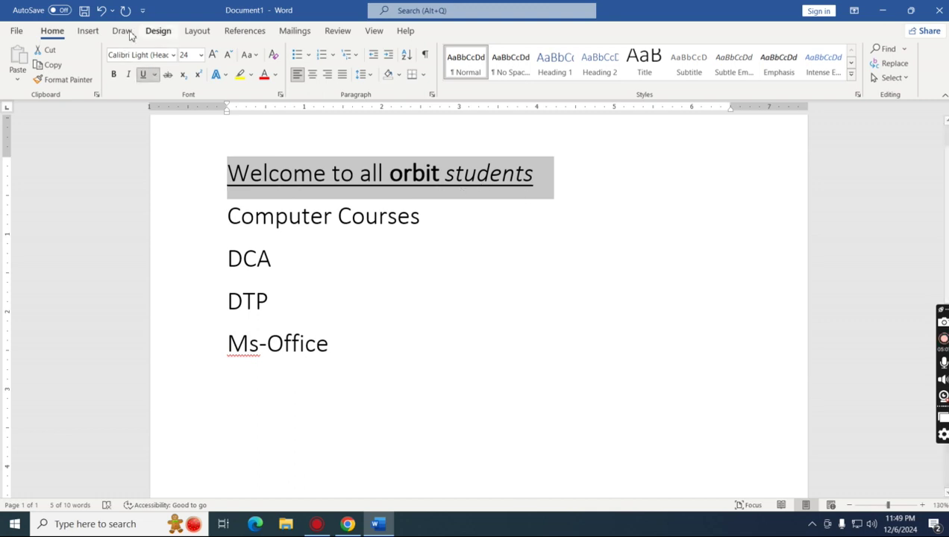
{"action": "left_click", "coordinate": [155, 75]}
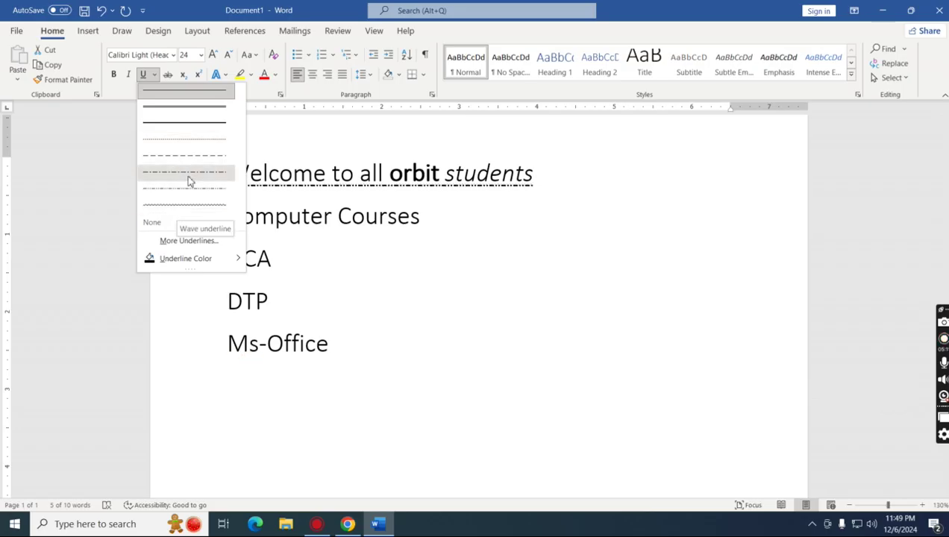
{"action": "left_click", "coordinate": [206, 116]}
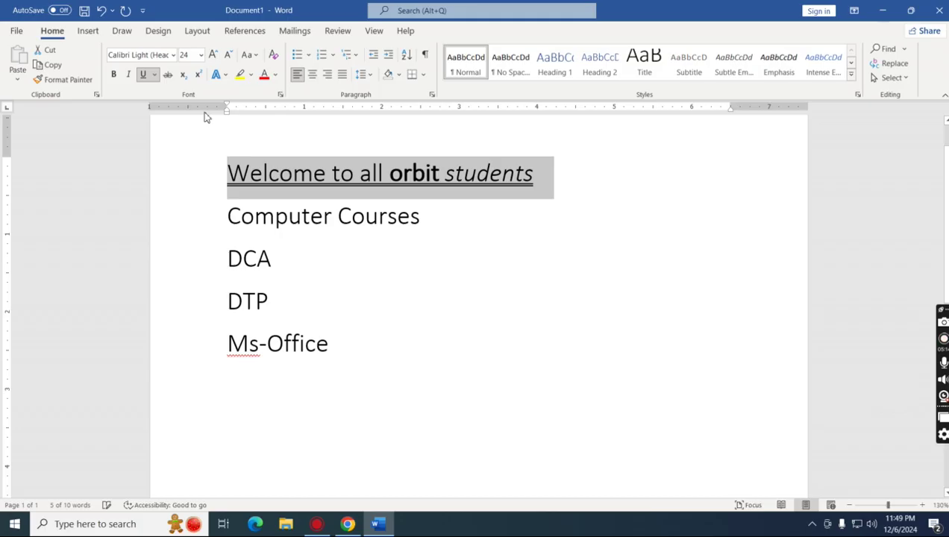
Step: Set the underline color of the first line to dark green and deselect the line
{"action": "left_click", "coordinate": [156, 78]}
{"action": "mouse_move", "coordinate": [175, 258]}
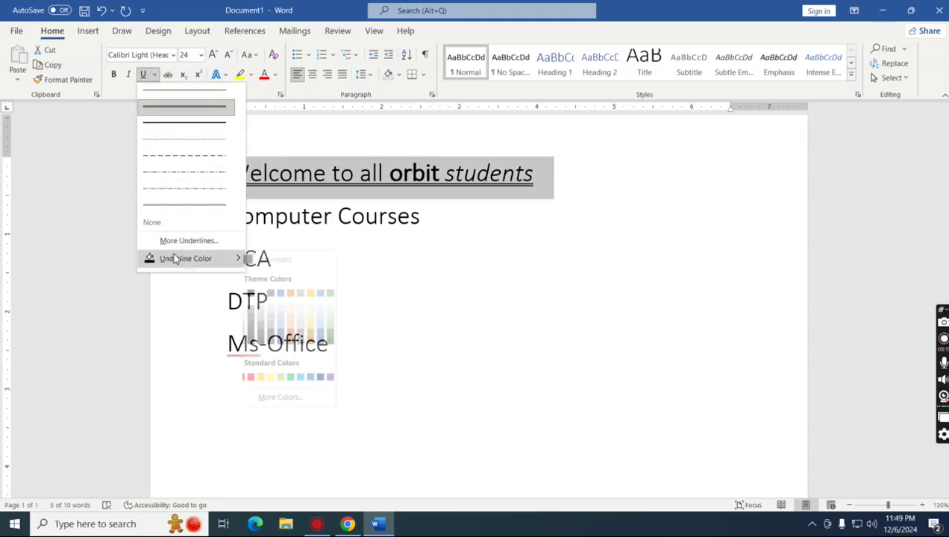
{"action": "left_click", "coordinate": [330, 330]}
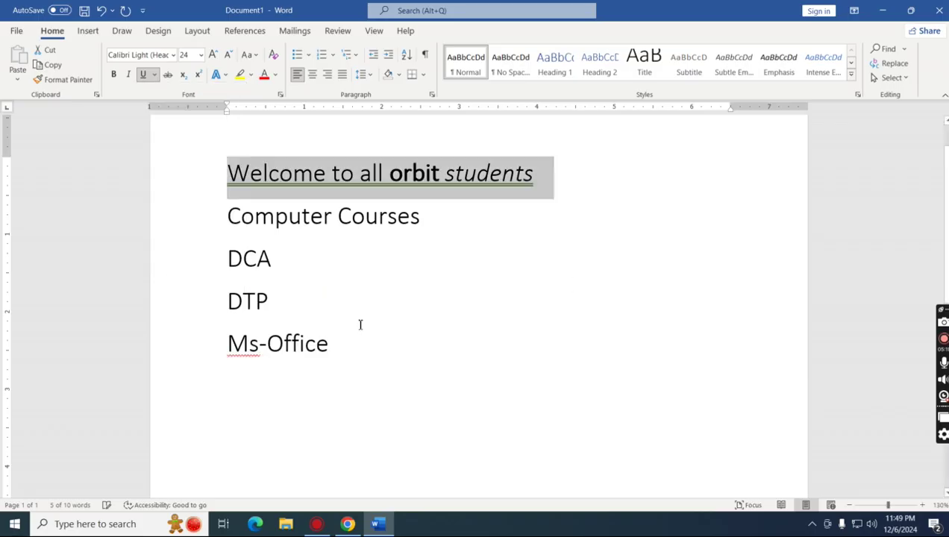
{"action": "left_click", "coordinate": [572, 279]}
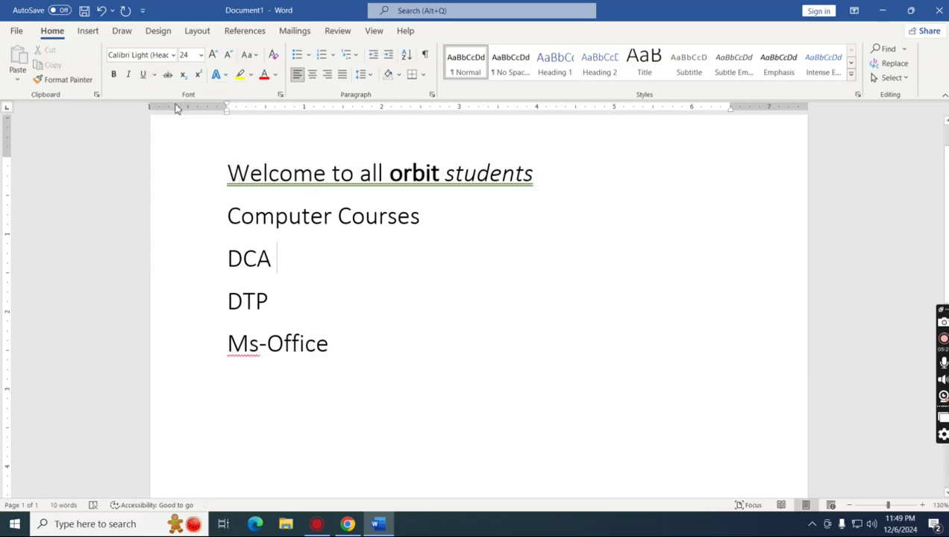
Step: Apply strikethrough to the whole line "Welcome to all orbit students"
{"action": "left_click", "coordinate": [260, 183]}
{"action": "left_click", "coordinate": [224, 176]}
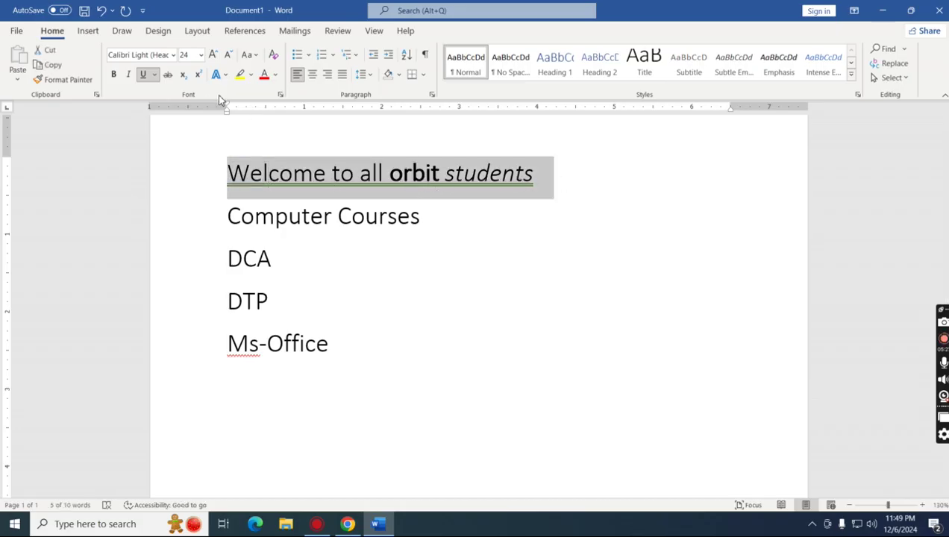
{"action": "left_click", "coordinate": [168, 74]}
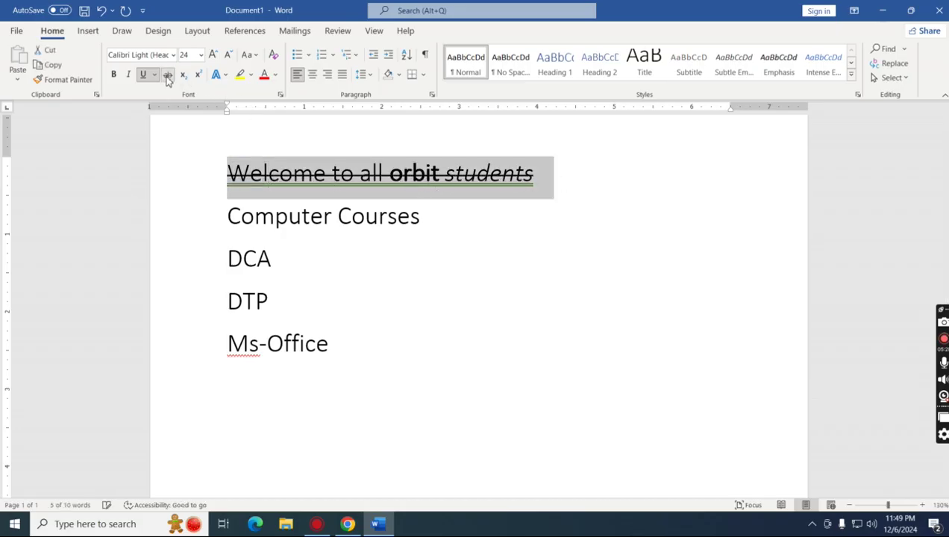
{"action": "left_click", "coordinate": [380, 203]}
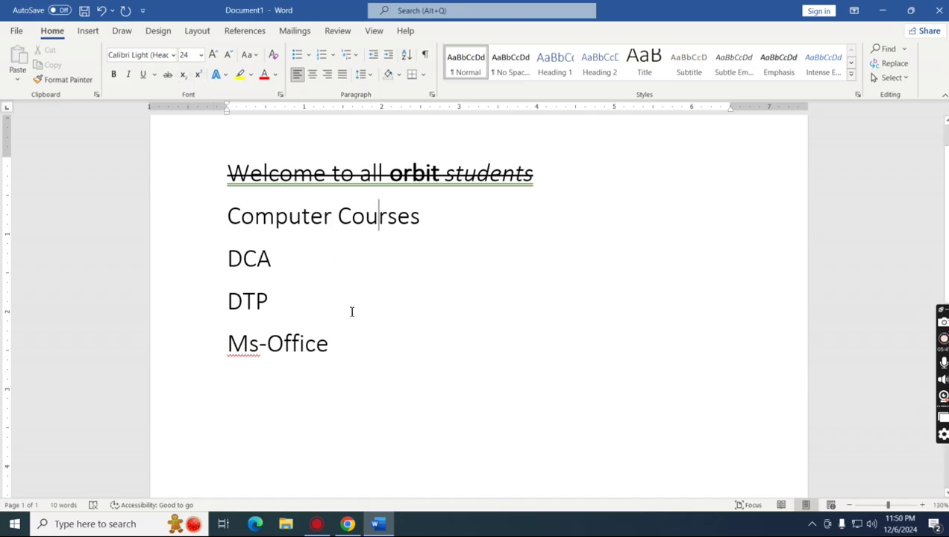
Step: Add a new line reading "1st" below "Ms-Office" and make its "st" superscript
{"action": "key", "text": "Return"}
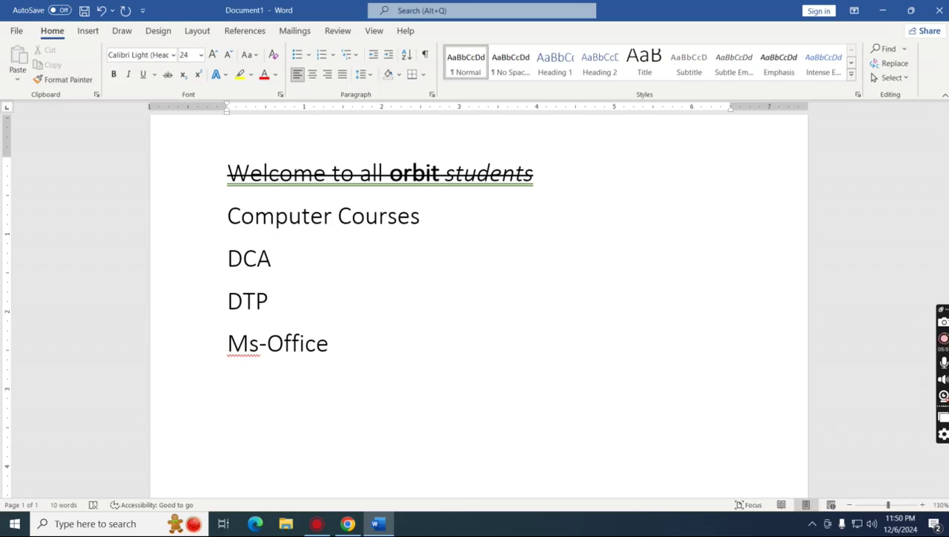
{"action": "type", "text": "1st"}
{"action": "left_click", "coordinate": [224, 391]}
{"action": "left_click", "coordinate": [233, 388]}
{"action": "left_click_drag", "start_coordinate": [239, 386], "coordinate": [265, 385]}
{"action": "left_click", "coordinate": [270, 402]}
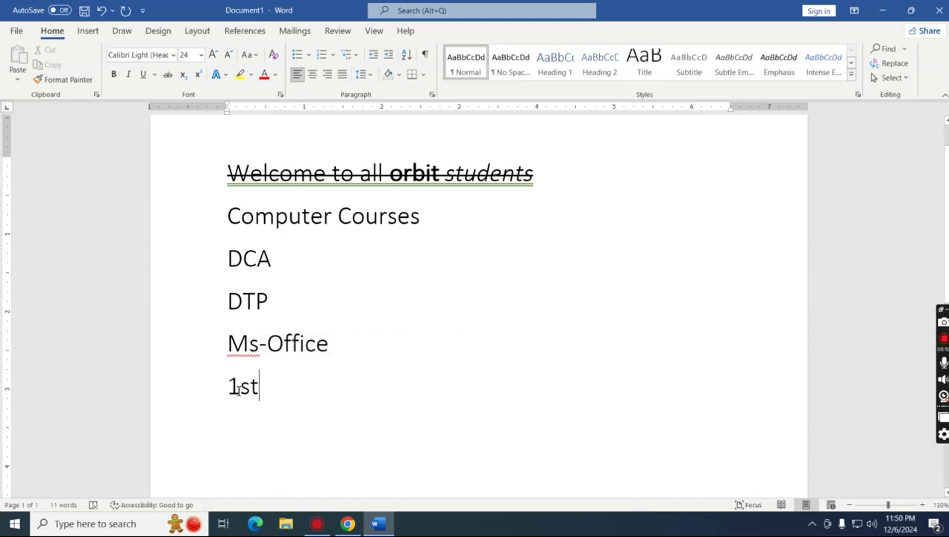
{"action": "double_click", "coordinate": [269, 384]}
{"action": "left_click", "coordinate": [239, 385]}
{"action": "left_click_drag", "start_coordinate": [240, 386], "coordinate": [267, 385]}
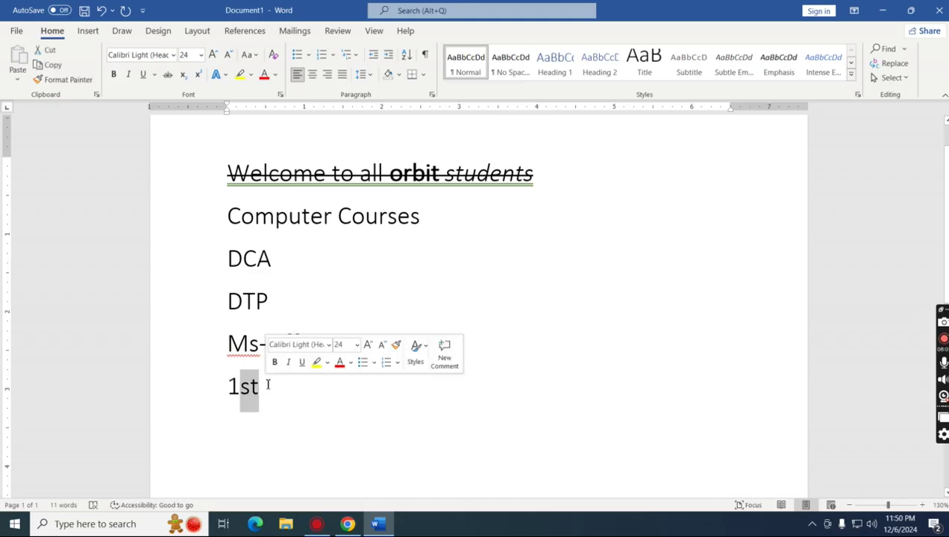
{"action": "left_click", "coordinate": [200, 76]}
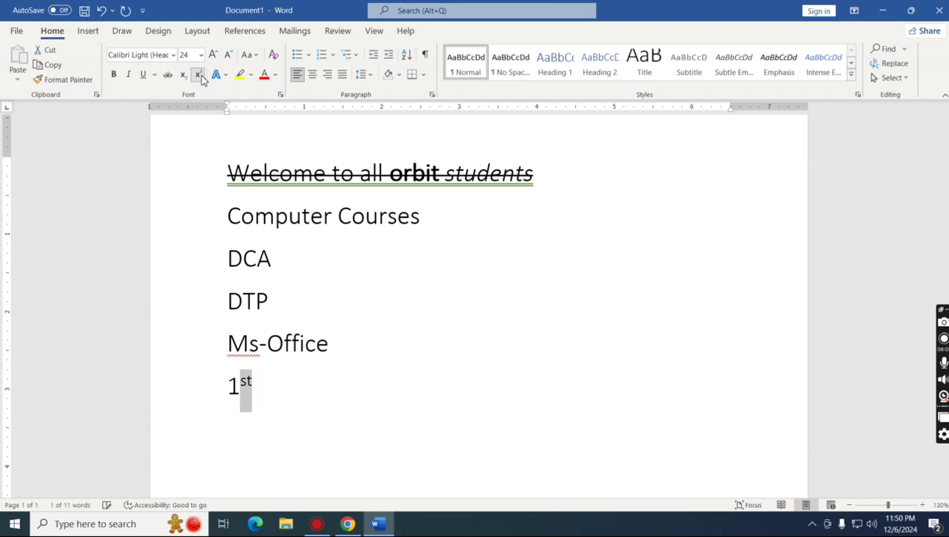
{"action": "left_click", "coordinate": [303, 388]}
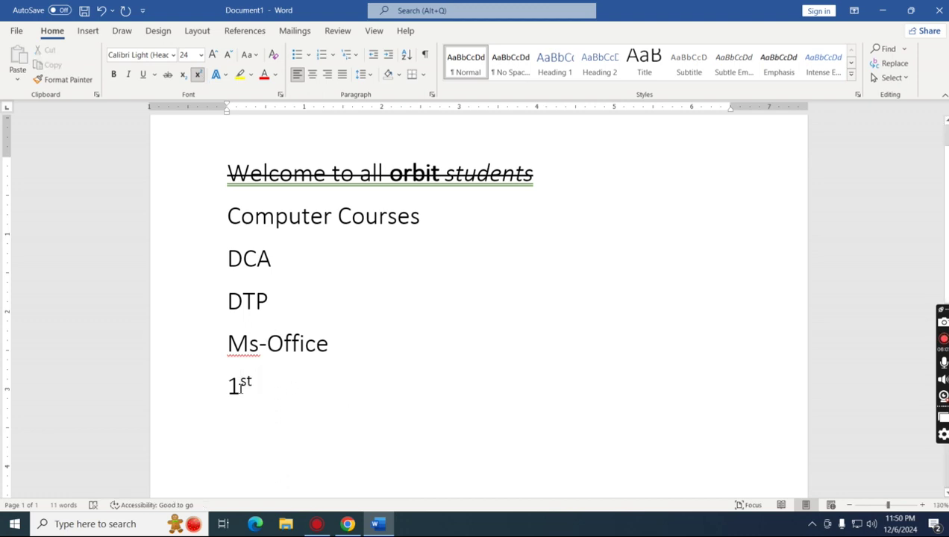
{"action": "left_click_drag", "start_coordinate": [260, 385], "coordinate": [240, 387]}
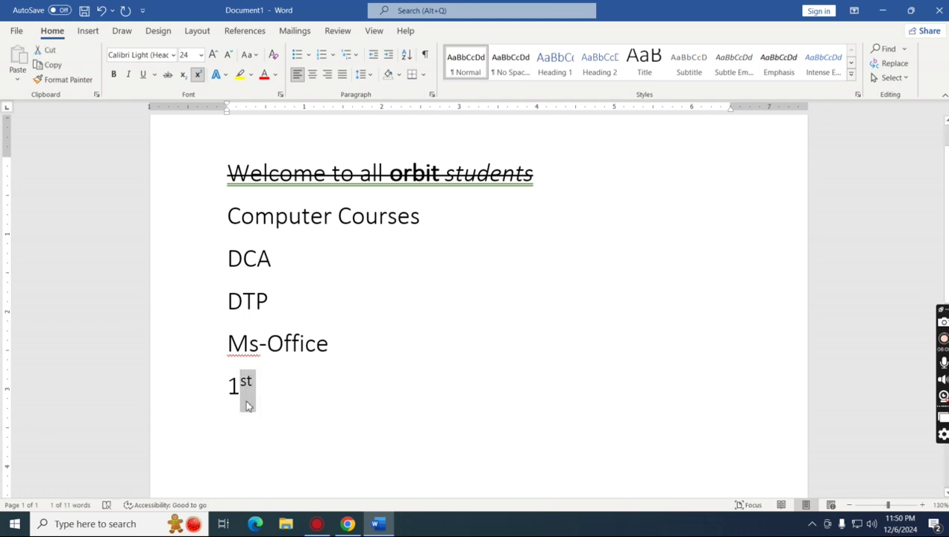
Step: Add a new line reading "a2" below "1st" and make its "2" subscript
{"action": "left_click", "coordinate": [302, 409]}
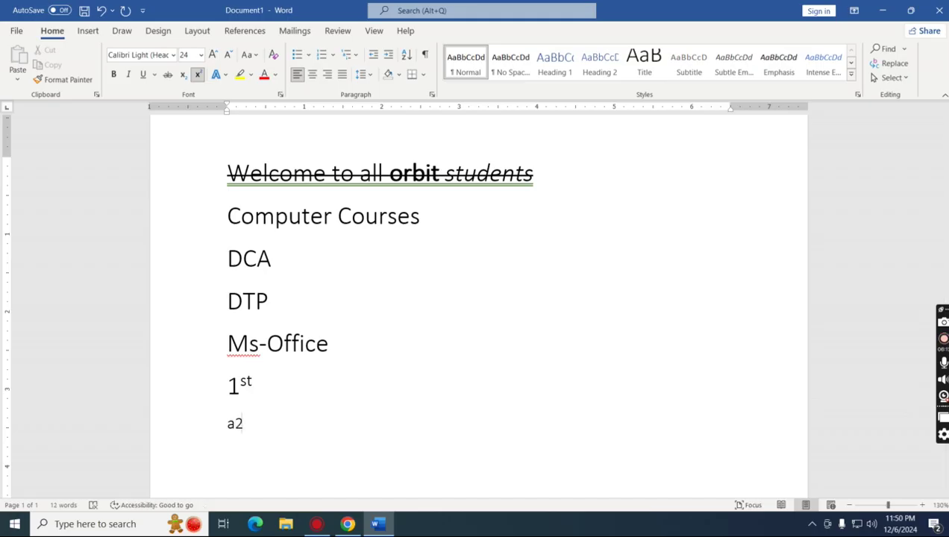
{"action": "key", "text": "shift+Left"}
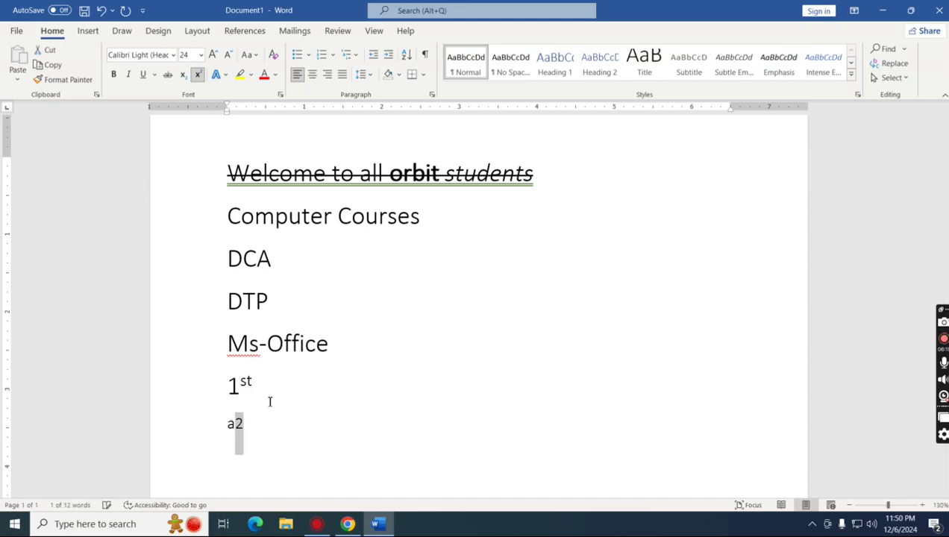
{"action": "left_click", "coordinate": [246, 423]}
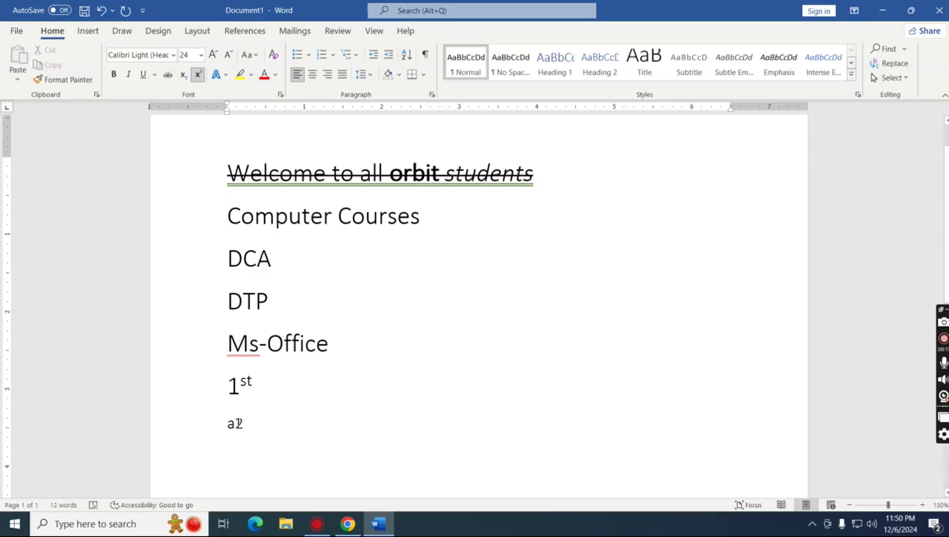
{"action": "double_click", "coordinate": [239, 423]}
{"action": "left_click", "coordinate": [237, 424]}
{"action": "left_click_drag", "start_coordinate": [247, 426], "coordinate": [238, 425]}
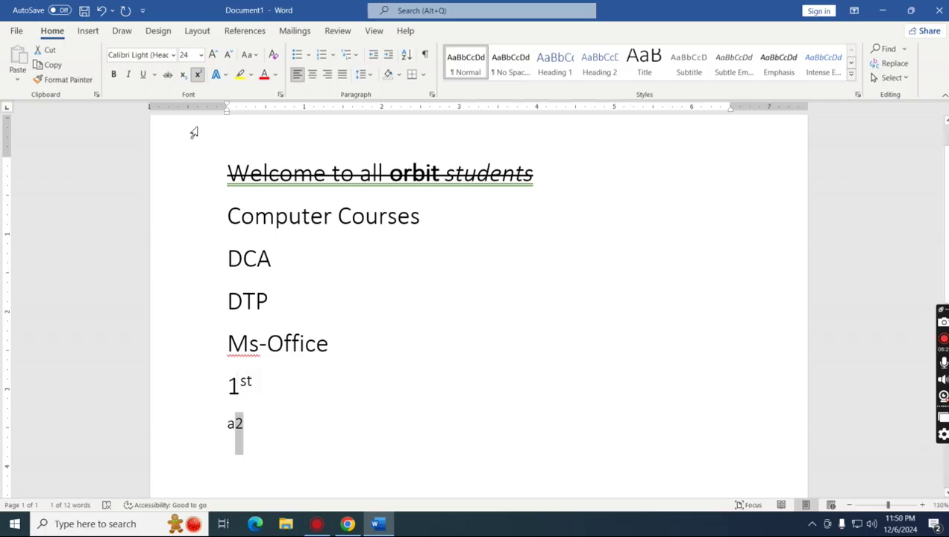
{"action": "left_click", "coordinate": [182, 76]}
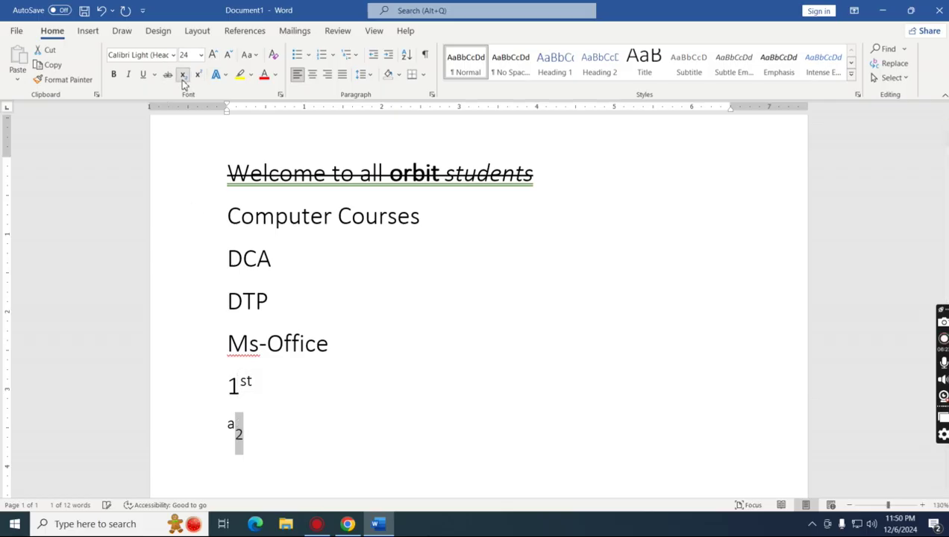
{"action": "left_click", "coordinate": [297, 413]}
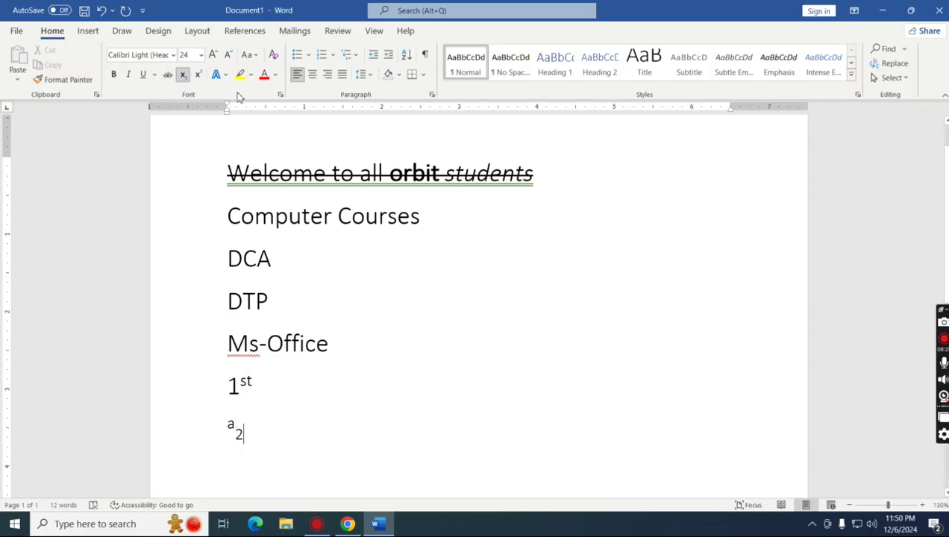
Step: Apply a gray preset text effect to the lines from "Computer Courses" to "Ms-Office"
{"action": "left_click", "coordinate": [409, 328]}
{"action": "left_click", "coordinate": [224, 81]}
{"action": "left_click", "coordinate": [443, 368]}
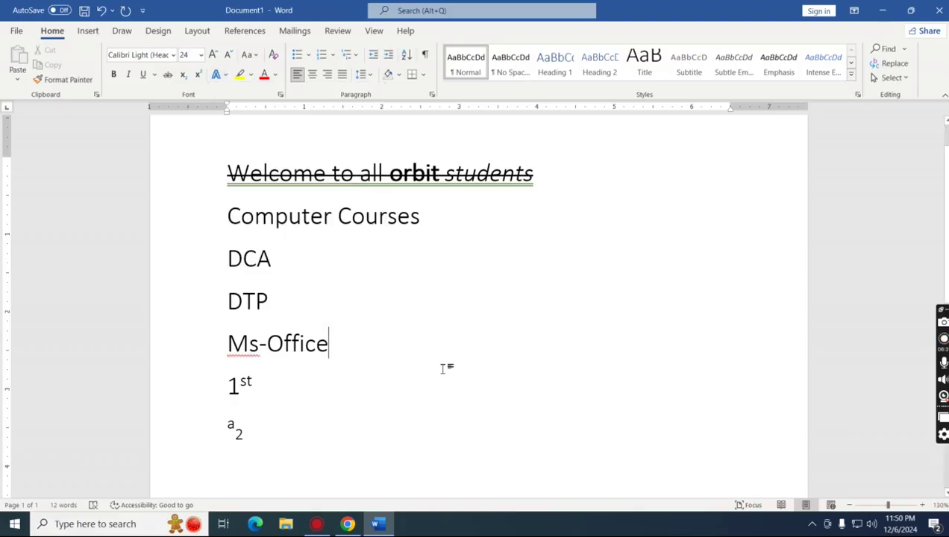
{"action": "left_click_drag", "start_coordinate": [228, 207], "coordinate": [339, 351]}
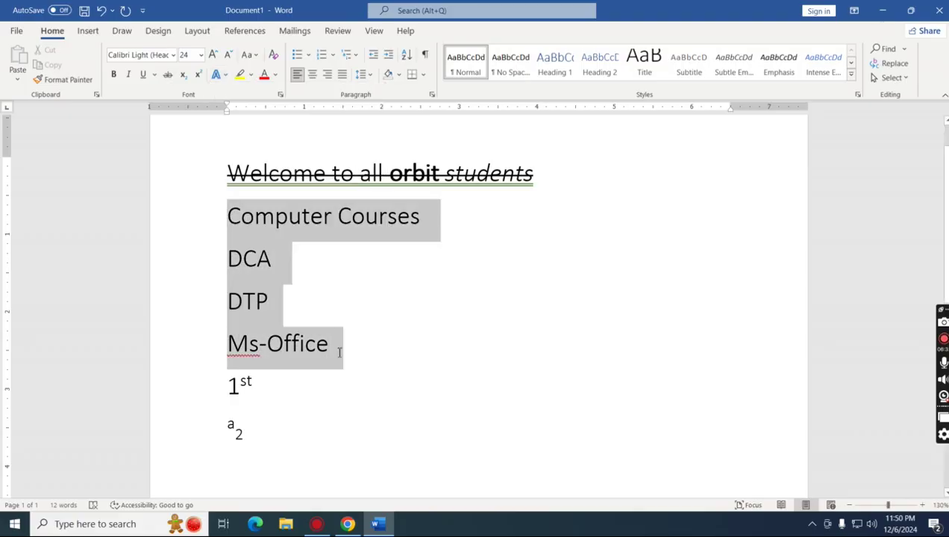
{"action": "left_click", "coordinate": [225, 78]}
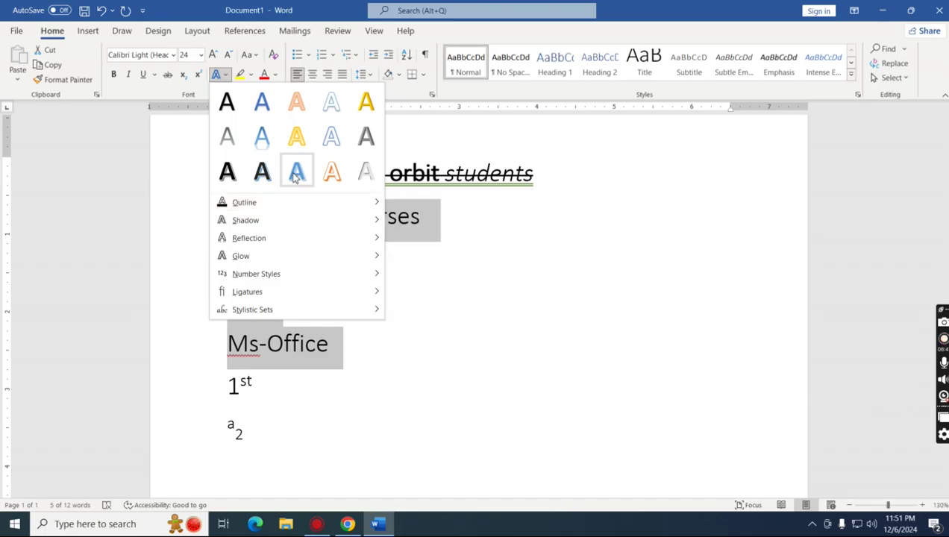
{"action": "left_click", "coordinate": [370, 141]}
{"action": "left_click", "coordinate": [461, 284]}
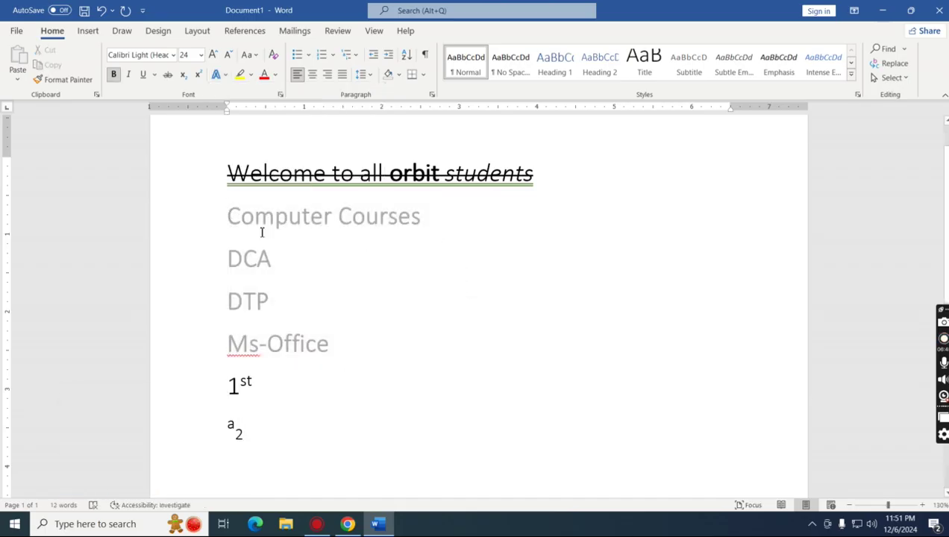
Step: Clear all formatting from the whole text, from the welcome line through "a2"
{"action": "left_click_drag", "start_coordinate": [262, 232], "coordinate": [348, 342]}
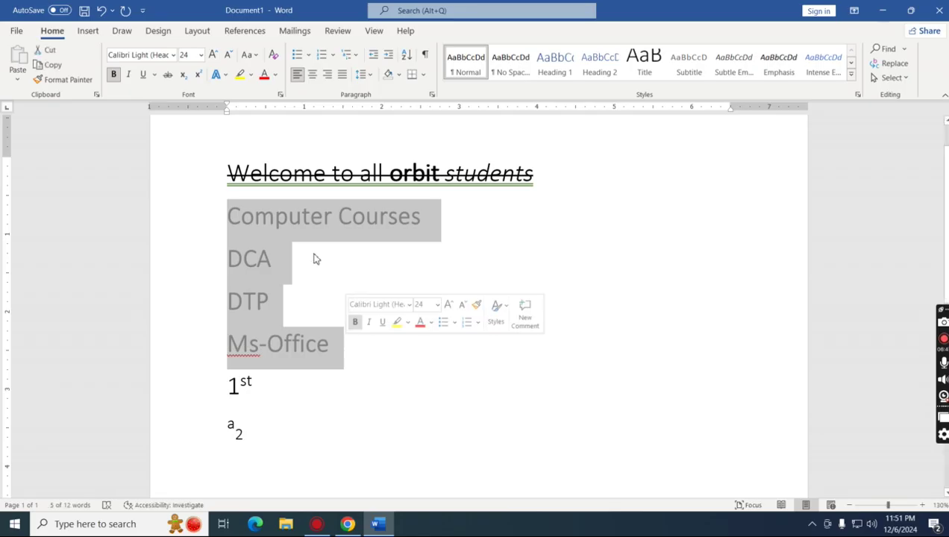
{"action": "left_click", "coordinate": [232, 174]}
{"action": "left_click_drag", "start_coordinate": [227, 164], "coordinate": [356, 433]}
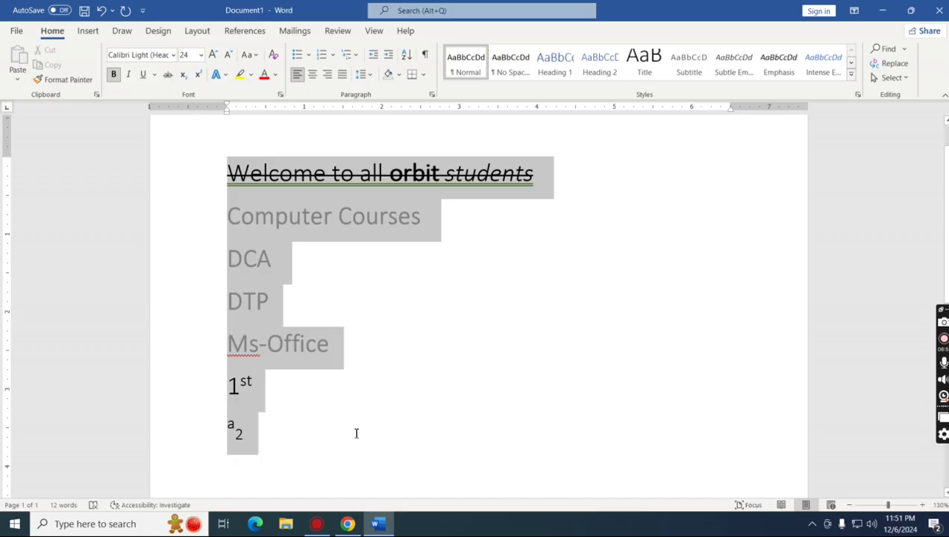
{"action": "left_click", "coordinate": [273, 57]}
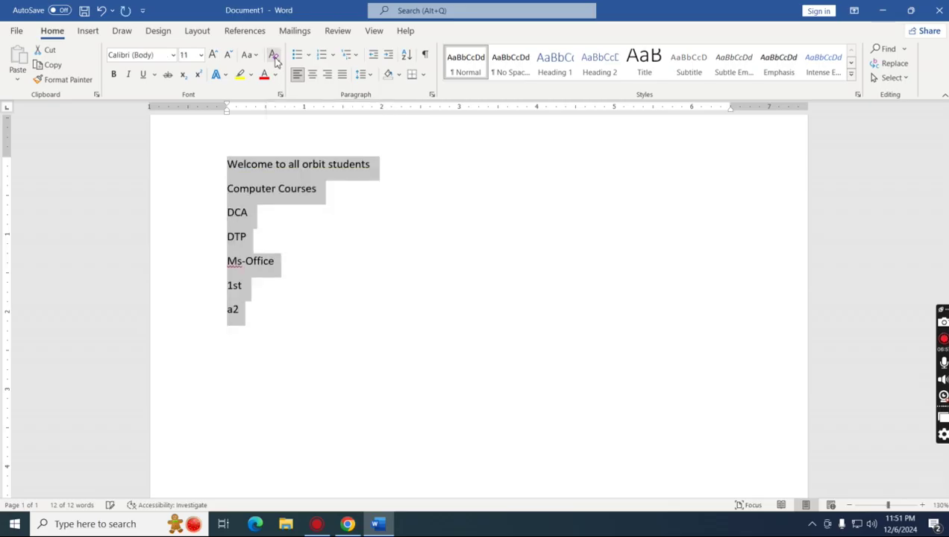
{"action": "left_click", "coordinate": [322, 250]}
{"action": "left_click_drag", "start_coordinate": [226, 162], "coordinate": [325, 358]}
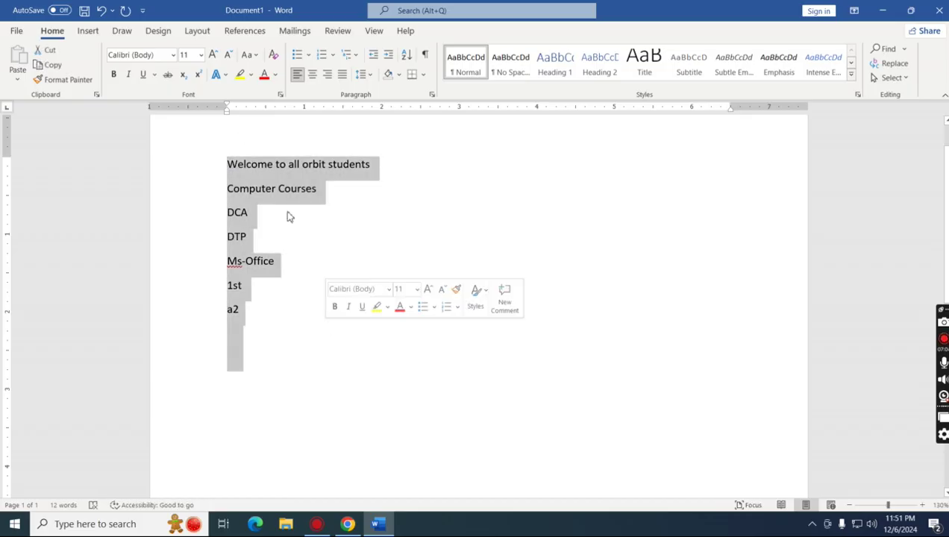
{"action": "left_click", "coordinate": [256, 55]}
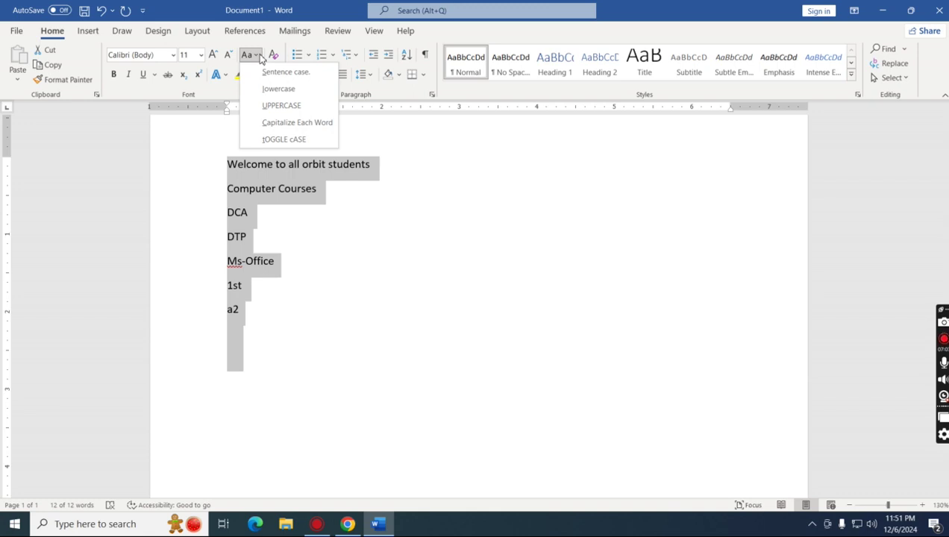
{"action": "left_click", "coordinate": [328, 211]}
{"action": "left_click", "coordinate": [267, 167]}
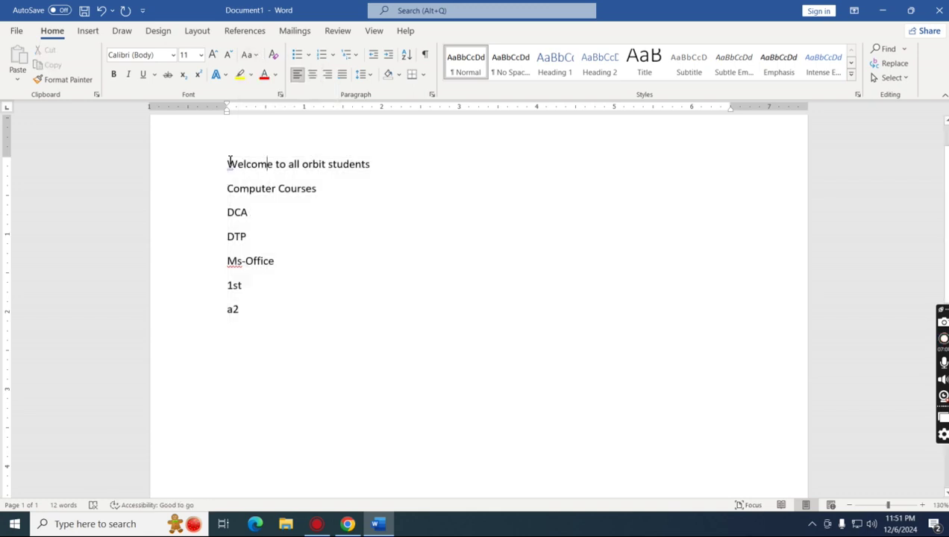
Step: Change the whole text, from the welcome line through "a2", to UPPERCASE and then to lowercase
{"action": "left_click_drag", "start_coordinate": [228, 163], "coordinate": [318, 343]}
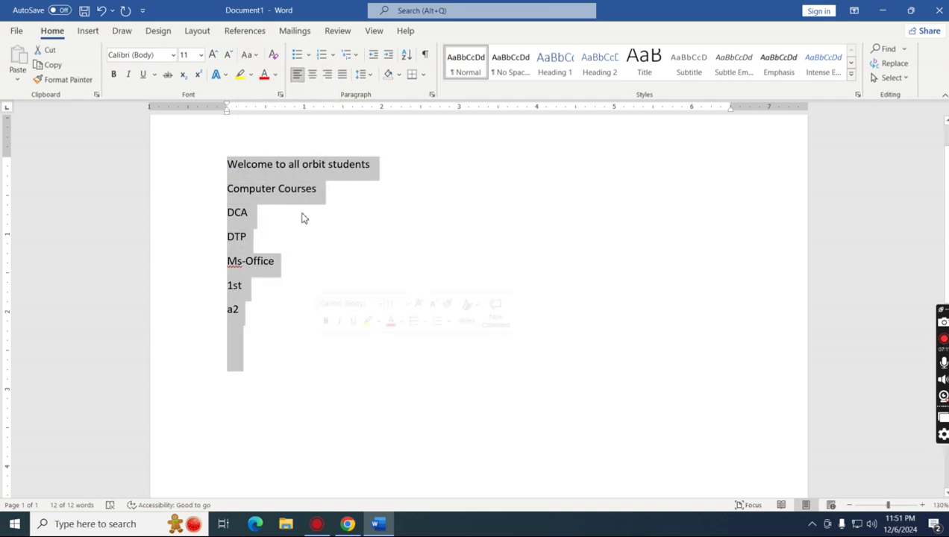
{"action": "left_click", "coordinate": [253, 55]}
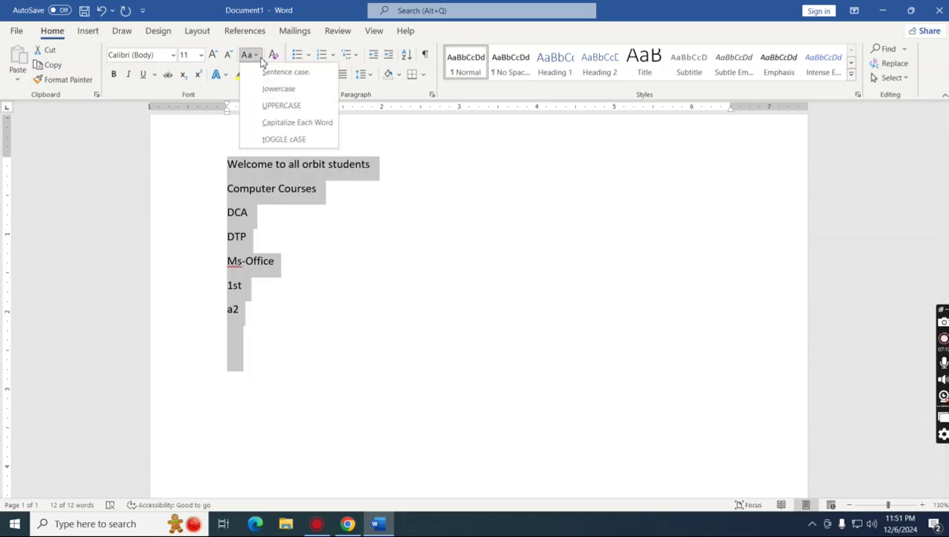
{"action": "left_click", "coordinate": [272, 106]}
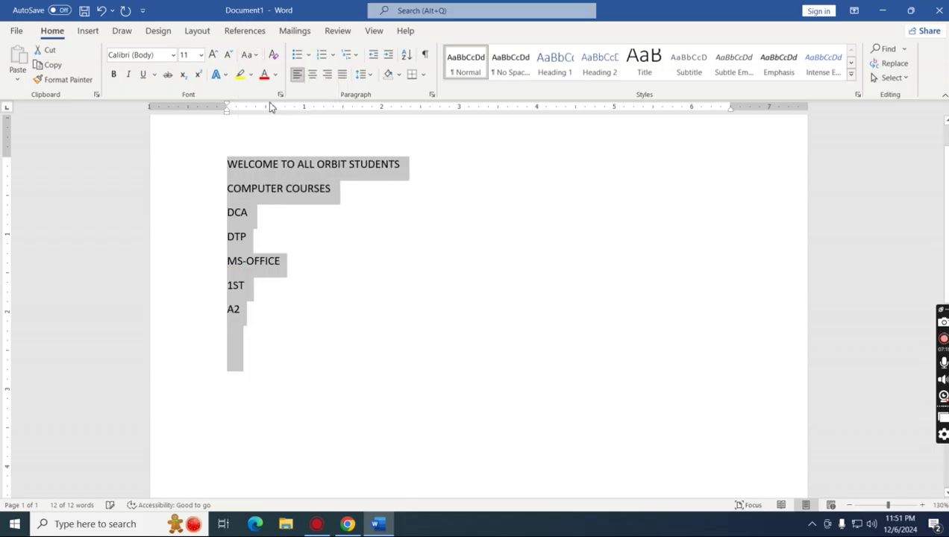
{"action": "left_click", "coordinate": [254, 55]}
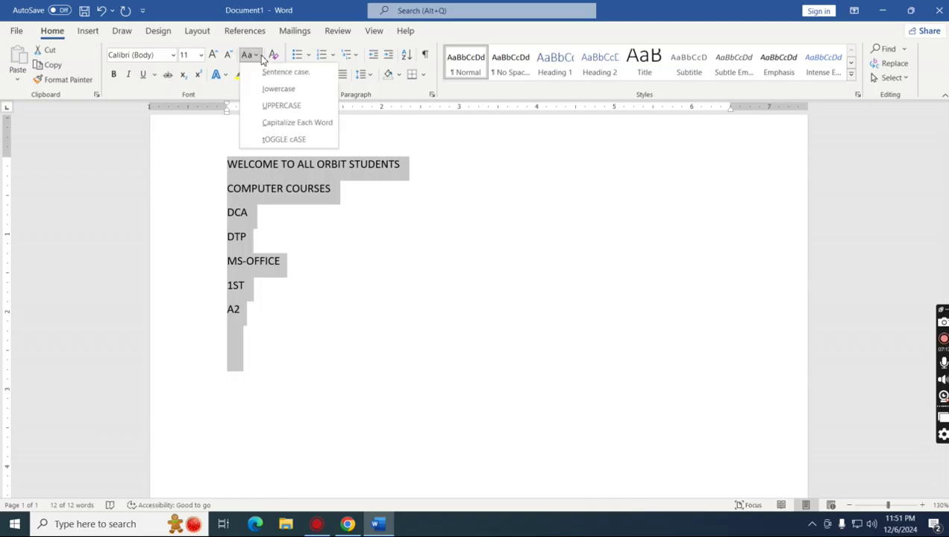
{"action": "left_click", "coordinate": [276, 88]}
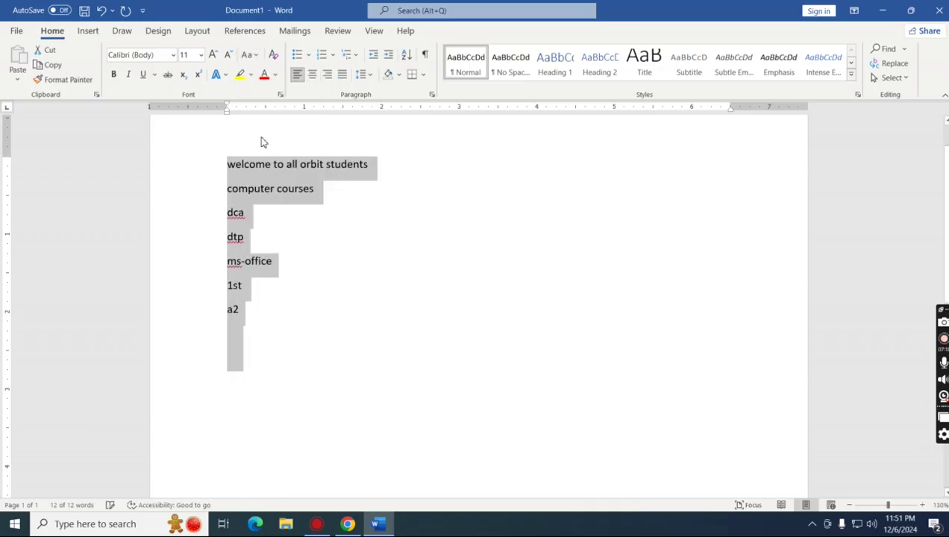
Step: Apply Sentence case to the whole text, then invert its letter case with tOGGLE cASE
{"action": "left_click", "coordinate": [251, 55]}
{"action": "left_click", "coordinate": [268, 71]}
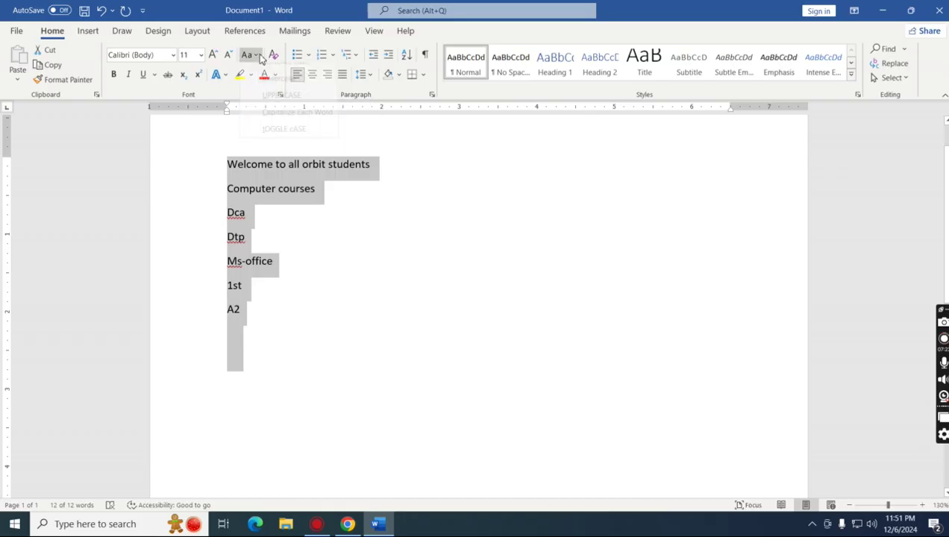
{"action": "left_click", "coordinate": [257, 57]}
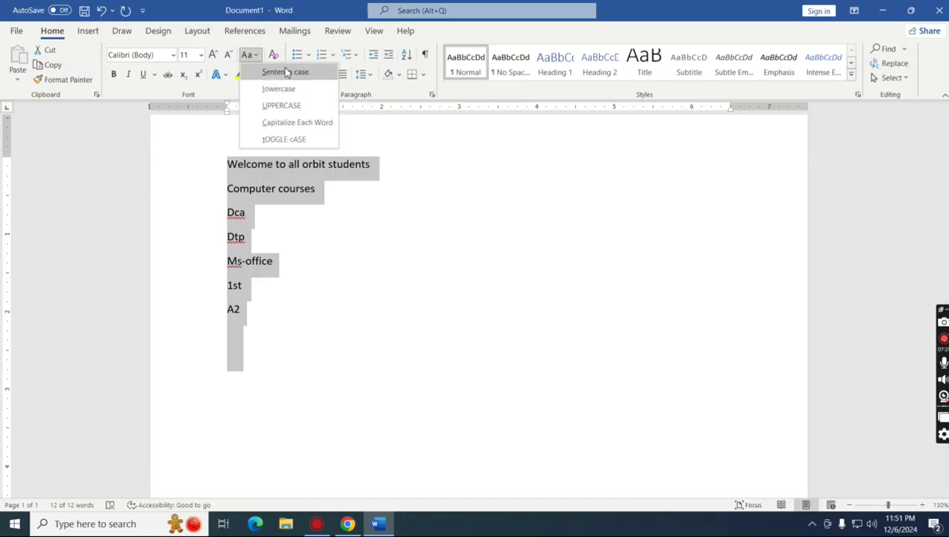
{"action": "left_click", "coordinate": [291, 143]}
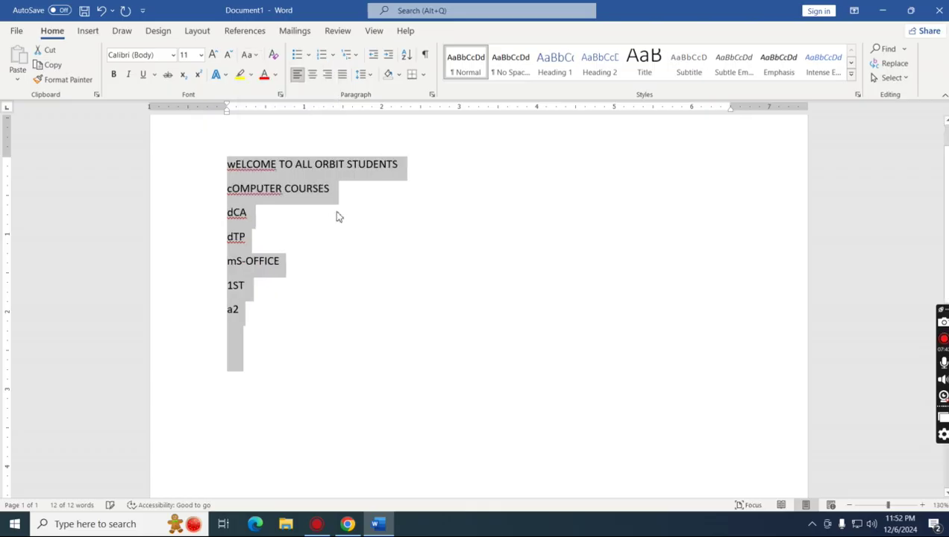
Step: Apply Capitalize Each Word to the whole text, from the welcome line through "a2"
{"action": "left_click", "coordinate": [337, 214]}
{"action": "left_click_drag", "start_coordinate": [215, 170], "coordinate": [274, 342]}
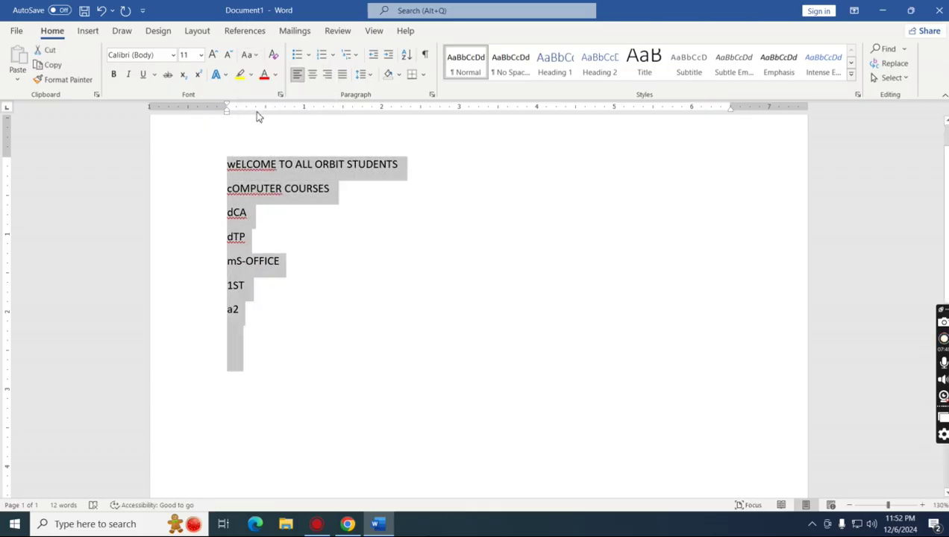
{"action": "left_click", "coordinate": [257, 56]}
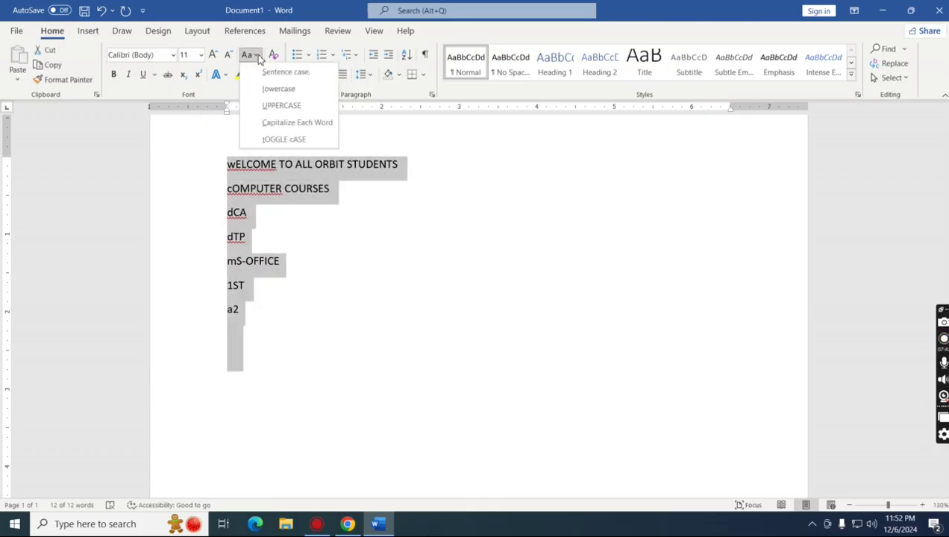
{"action": "left_click", "coordinate": [282, 124]}
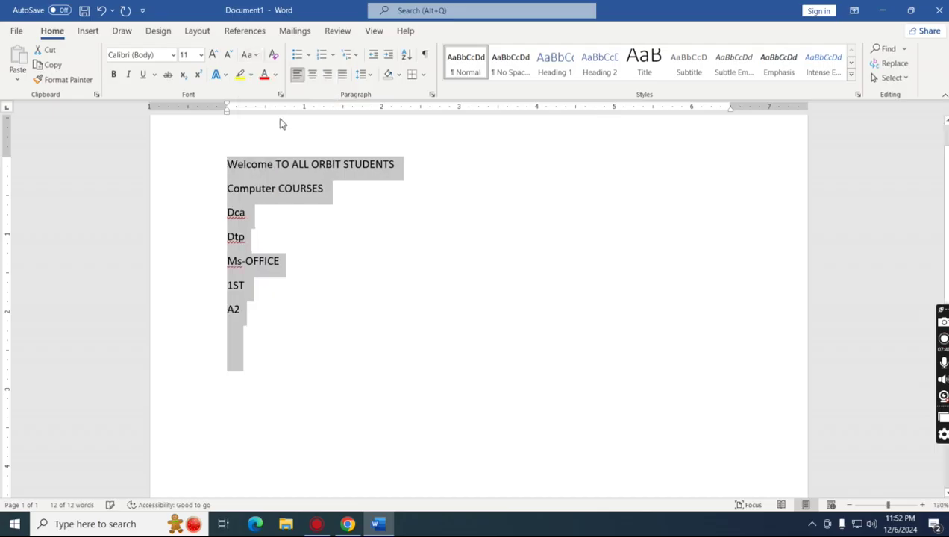
Step: Change "TO ALL ORBIT STUDENTS" in the welcome line to lowercase
{"action": "left_click", "coordinate": [231, 165]}
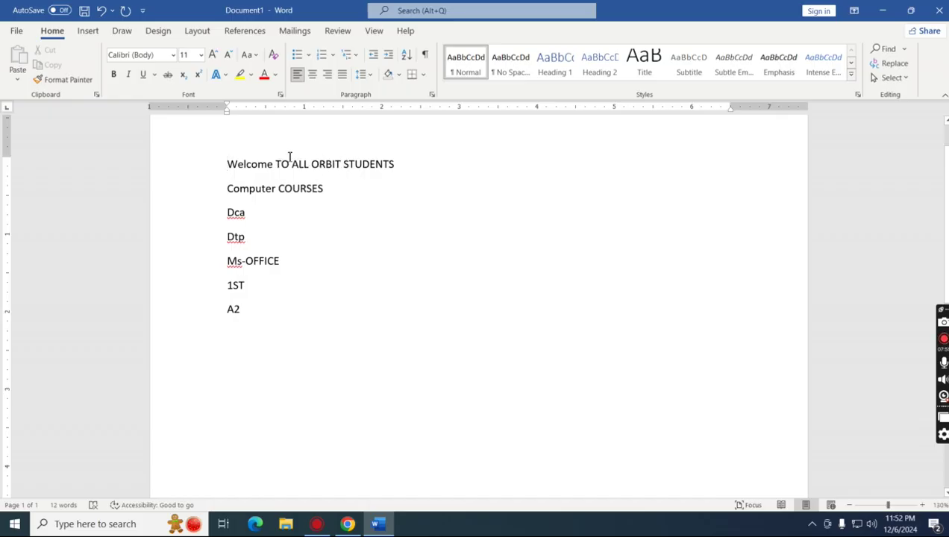
{"action": "left_click_drag", "start_coordinate": [275, 164], "coordinate": [430, 174]}
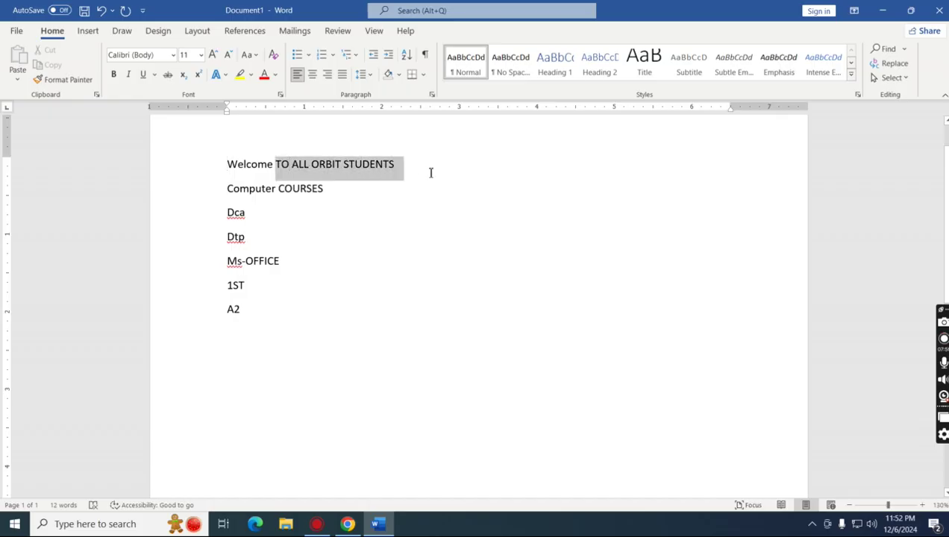
{"action": "left_click", "coordinate": [258, 58]}
{"action": "left_click", "coordinate": [264, 89]}
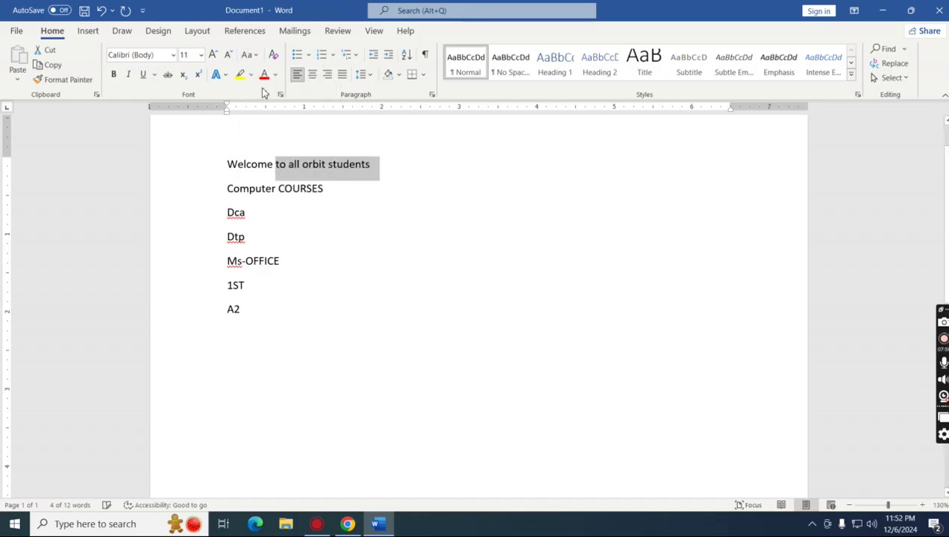
{"action": "left_click", "coordinate": [357, 163]}
Step: Apply Capitalize Each Word to the entire welcome line
{"action": "left_click_drag", "start_coordinate": [229, 159], "coordinate": [393, 165]}
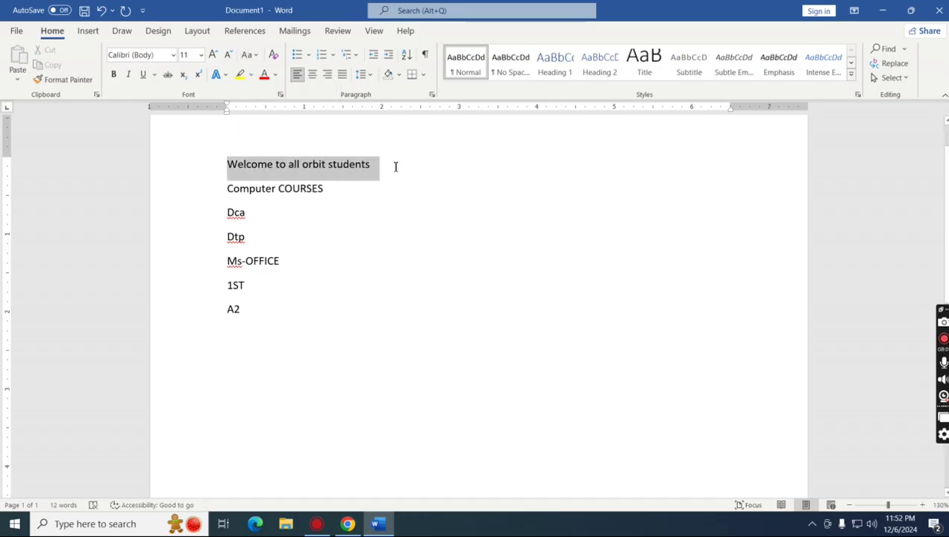
{"action": "left_click", "coordinate": [250, 56]}
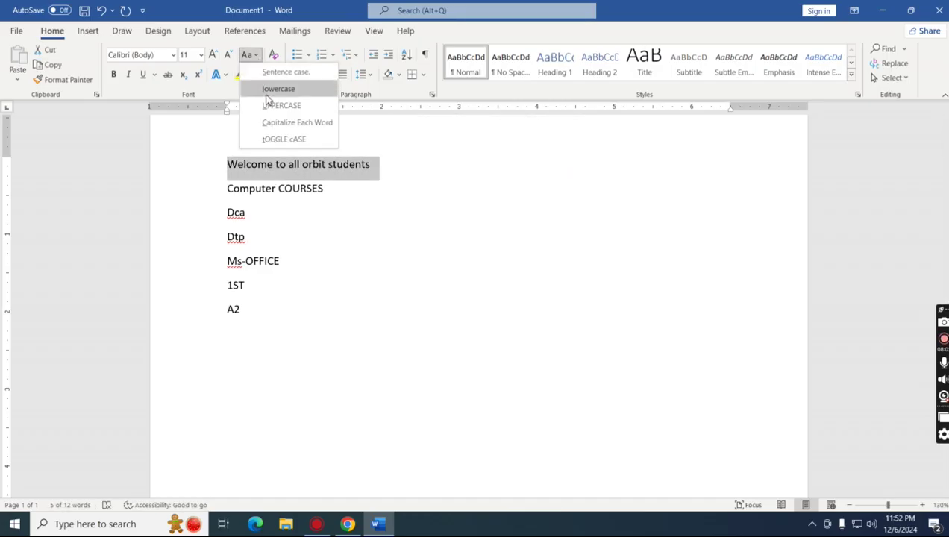
{"action": "left_click", "coordinate": [281, 121]}
{"action": "left_click", "coordinate": [373, 166]}
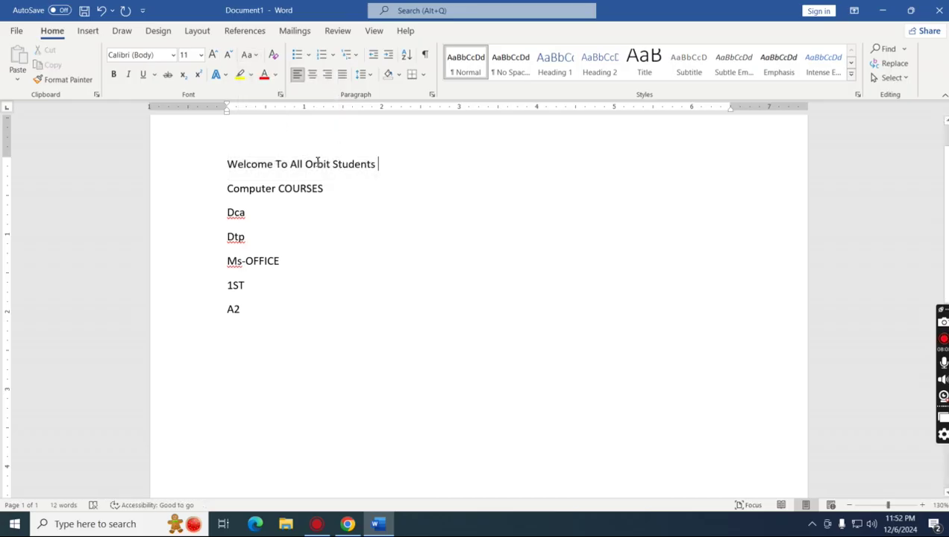
{"action": "left_click_drag", "start_coordinate": [339, 163], "coordinate": [305, 164]}
{"action": "left_click", "coordinate": [325, 189]}
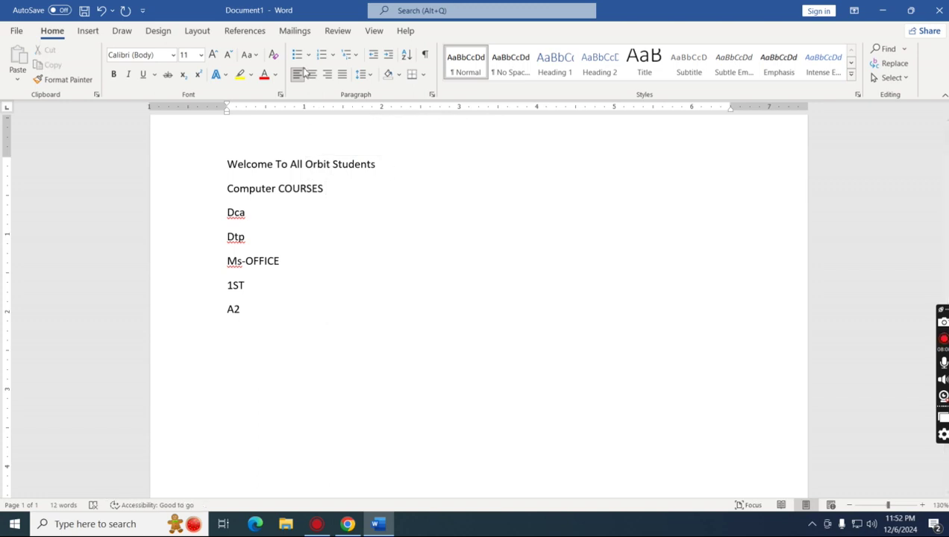
{"action": "left_click_drag", "start_coordinate": [230, 168], "coordinate": [307, 293]}
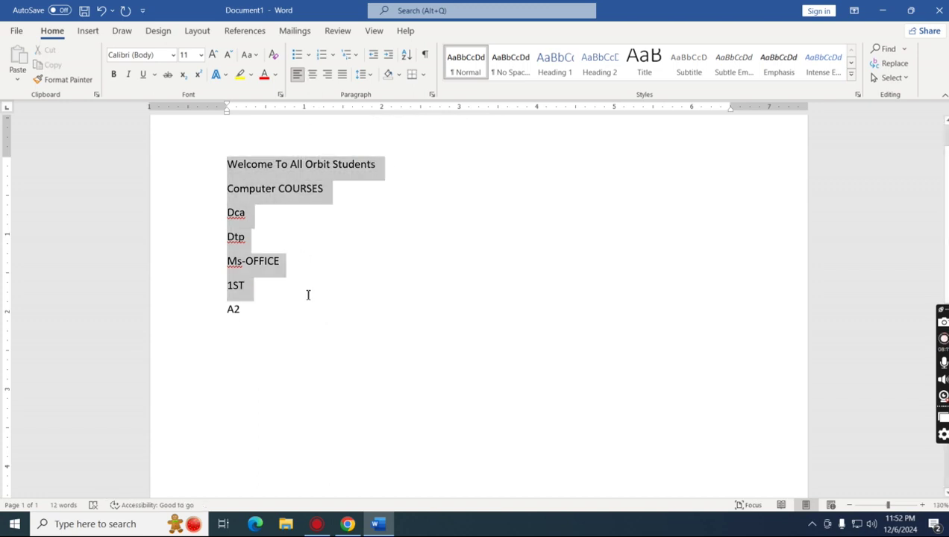
{"action": "left_click", "coordinate": [273, 198]}
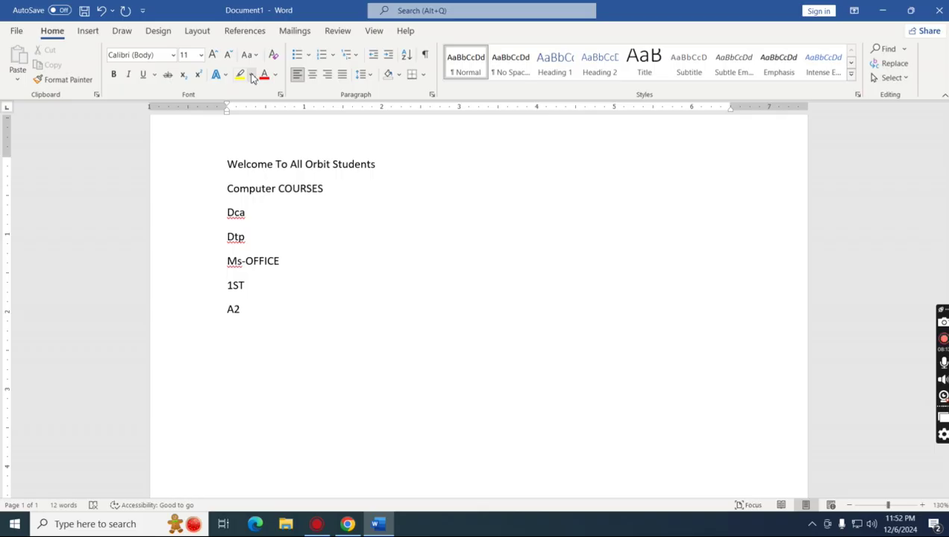
{"action": "left_click", "coordinate": [356, 239]}
Step: Highlight "To All Orbit Students" in the welcome line in yellow
{"action": "left_click_drag", "start_coordinate": [275, 165], "coordinate": [379, 164]}
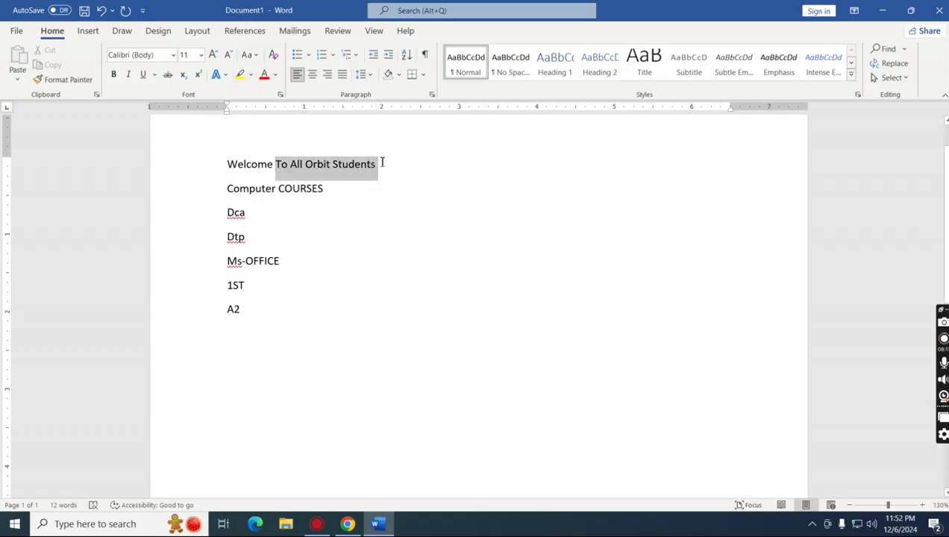
{"action": "left_click", "coordinate": [250, 75]}
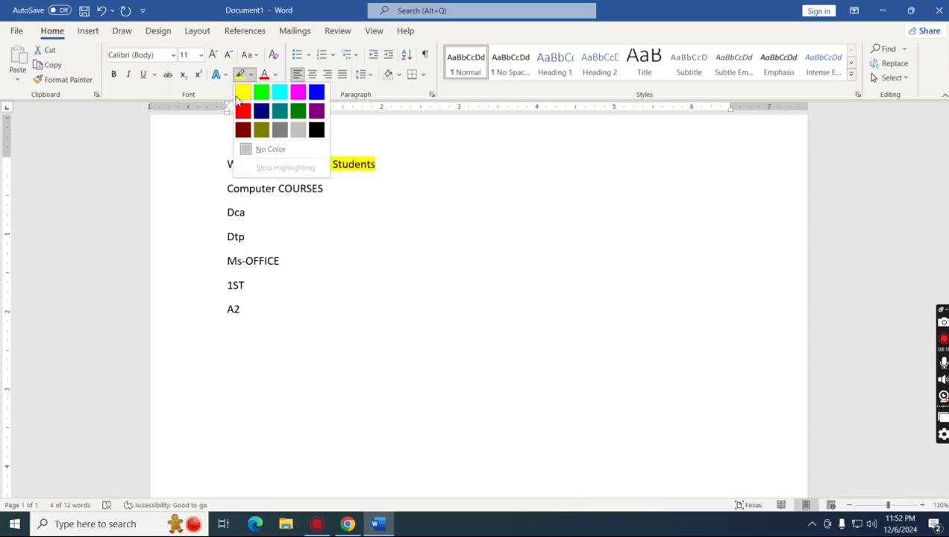
{"action": "left_click", "coordinate": [237, 98]}
{"action": "left_click", "coordinate": [362, 177]}
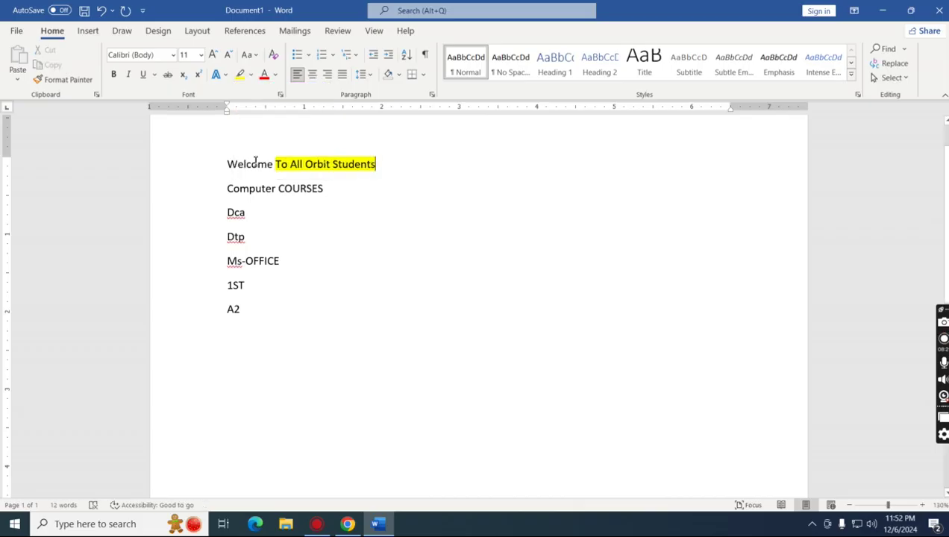
Step: Highlight the entire line "Welcome To All Orbit Students" in yellow
{"action": "left_click_drag", "start_coordinate": [226, 163], "coordinate": [389, 169]}
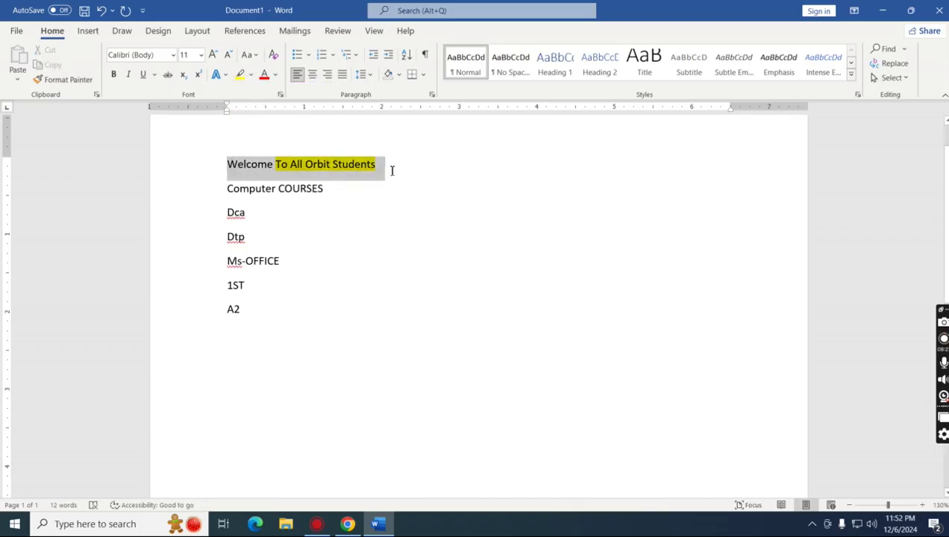
{"action": "left_click", "coordinate": [251, 74]}
{"action": "left_click", "coordinate": [242, 93]}
{"action": "left_click", "coordinate": [312, 190]}
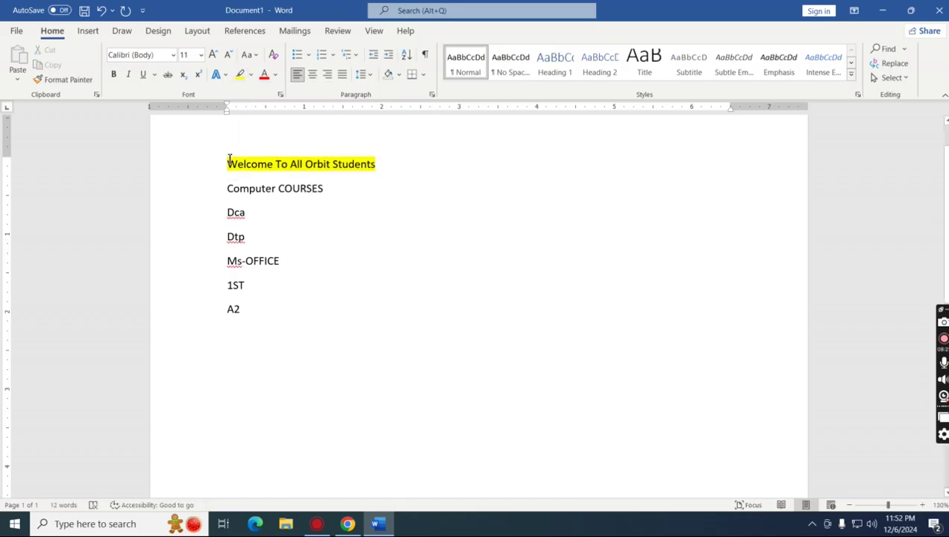
Step: Set the font color of the whole text, from the welcome line through "A2", to the standard light blue
{"action": "left_click_drag", "start_coordinate": [227, 158], "coordinate": [320, 311]}
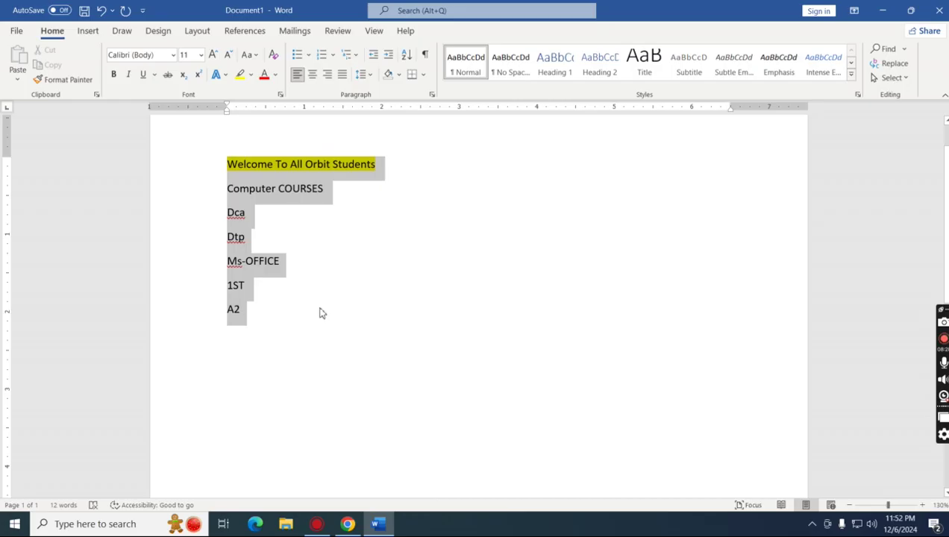
{"action": "left_click", "coordinate": [277, 75]}
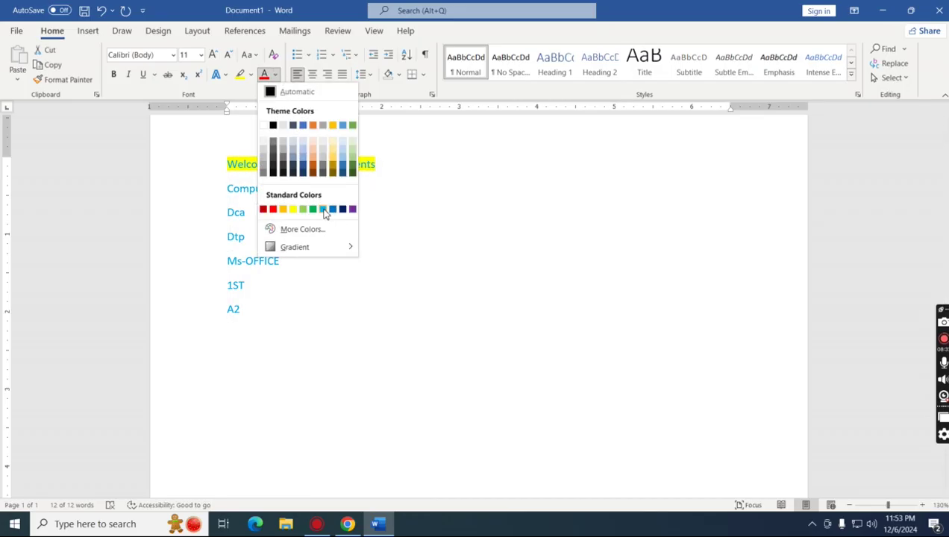
{"action": "left_click", "coordinate": [323, 209]}
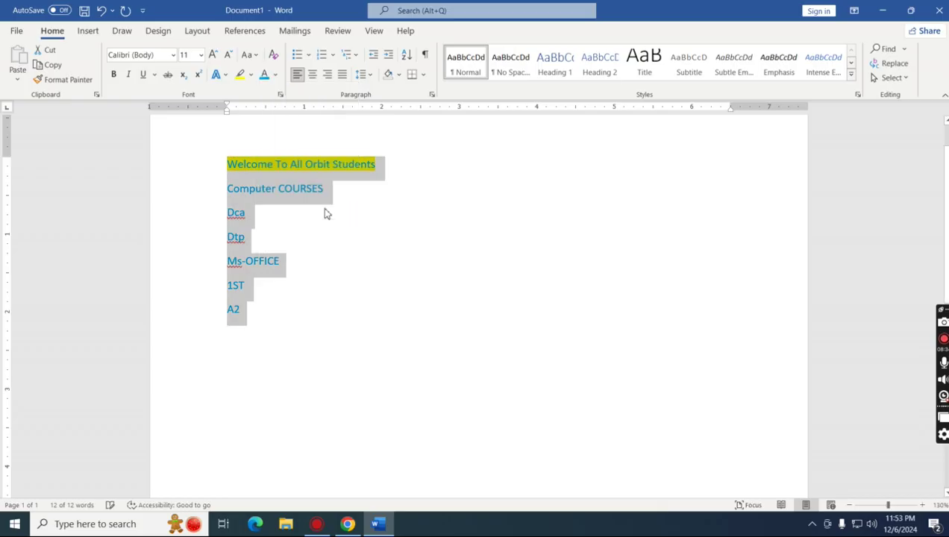
Step: Increase the font size of the whole text by seven increments
{"action": "left_click", "coordinate": [213, 55]}
{"action": "left_click", "coordinate": [213, 55]}
{"action": "left_click", "coordinate": [213, 55]}
{"action": "left_click", "coordinate": [212, 55]}
{"action": "left_click", "coordinate": [212, 55]}
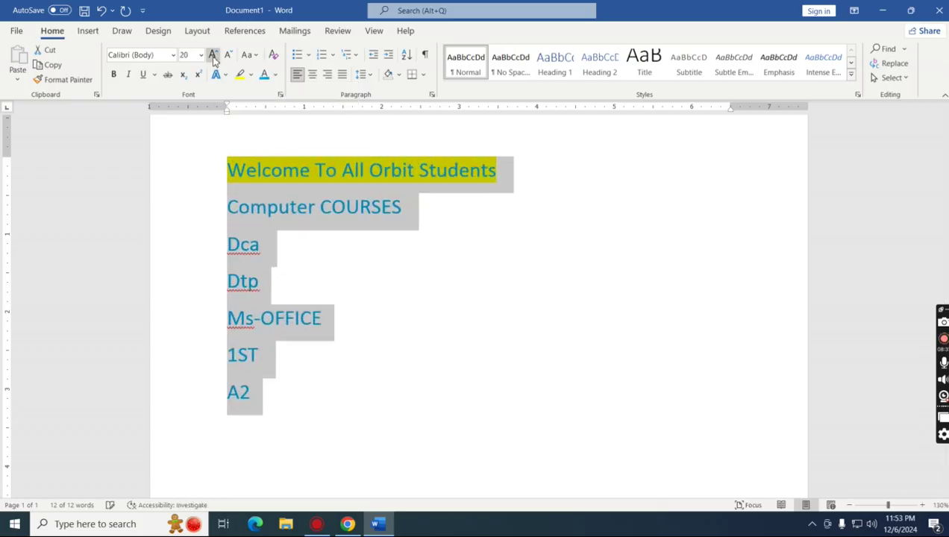
{"action": "left_click", "coordinate": [213, 56]}
{"action": "left_click", "coordinate": [213, 56]}
Step: Decrease the font size of the whole text in increments down to 11, then deselect the text
{"action": "left_click", "coordinate": [228, 57]}
{"action": "left_click", "coordinate": [228, 56]}
{"action": "left_click", "coordinate": [228, 57]}
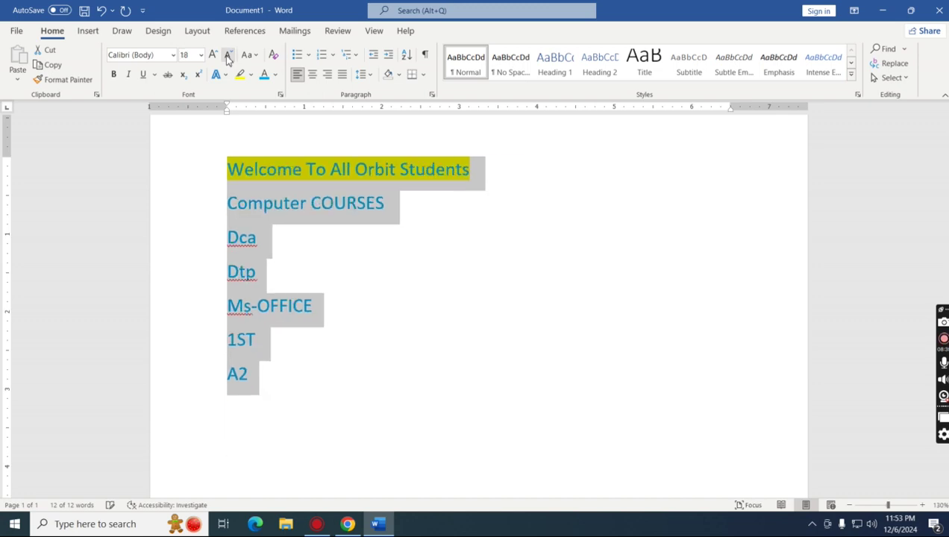
{"action": "left_click", "coordinate": [228, 56]}
{"action": "left_click", "coordinate": [228, 57]}
{"action": "left_click", "coordinate": [228, 57]}
{"action": "left_click", "coordinate": [228, 56]}
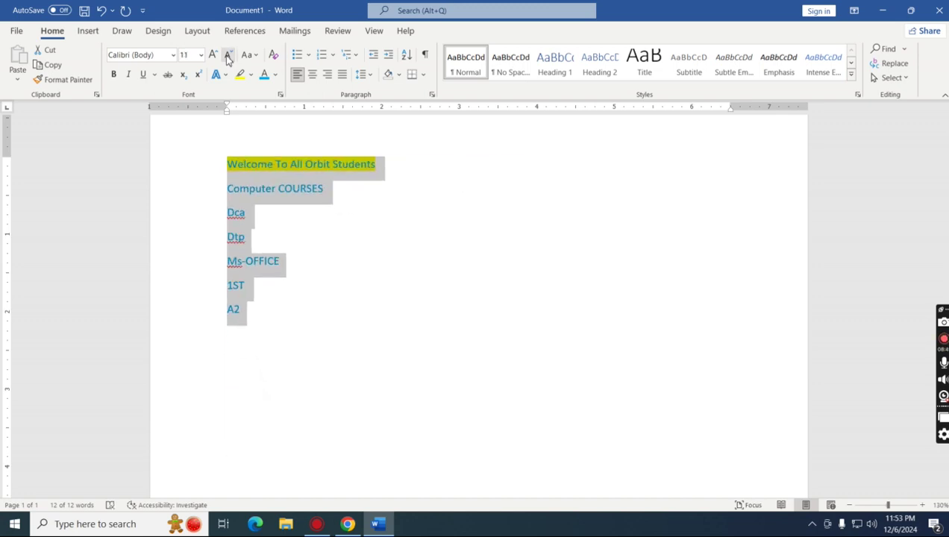
{"action": "left_click", "coordinate": [344, 194]}
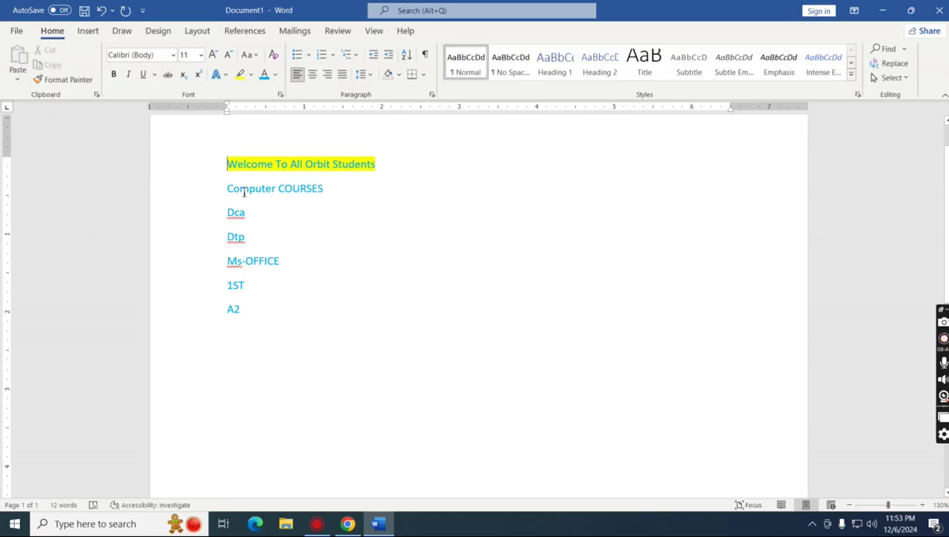
Step: Apply round bullets to the whole text, then replace them with "1. 2. 3." numbering
{"action": "left_click", "coordinate": [265, 319], "text": "shift"}
{"action": "left_click", "coordinate": [308, 56]}
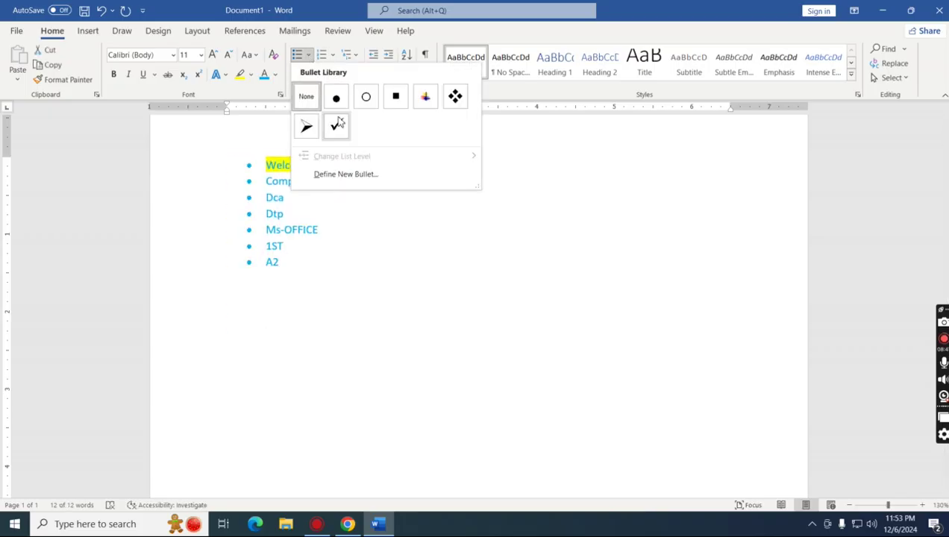
{"action": "left_click", "coordinate": [336, 99]}
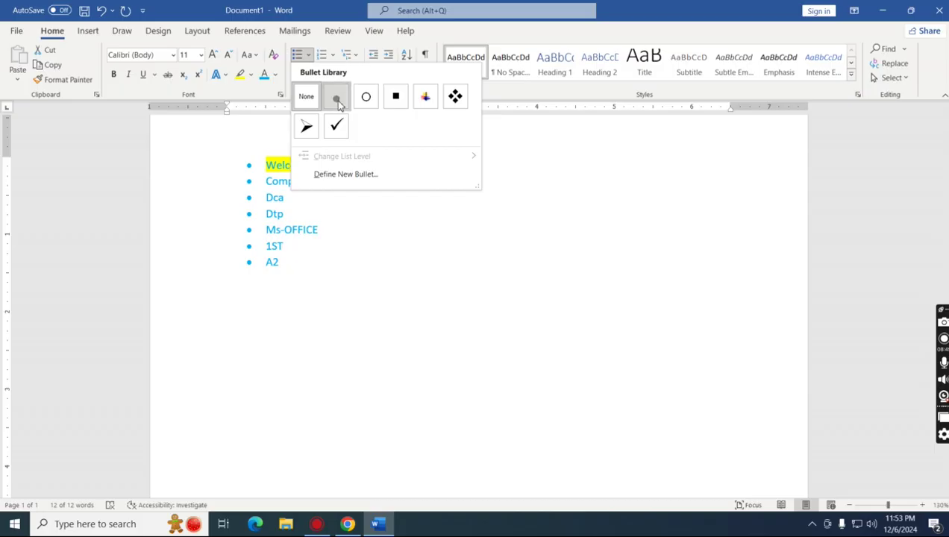
{"action": "left_click", "coordinate": [333, 56]}
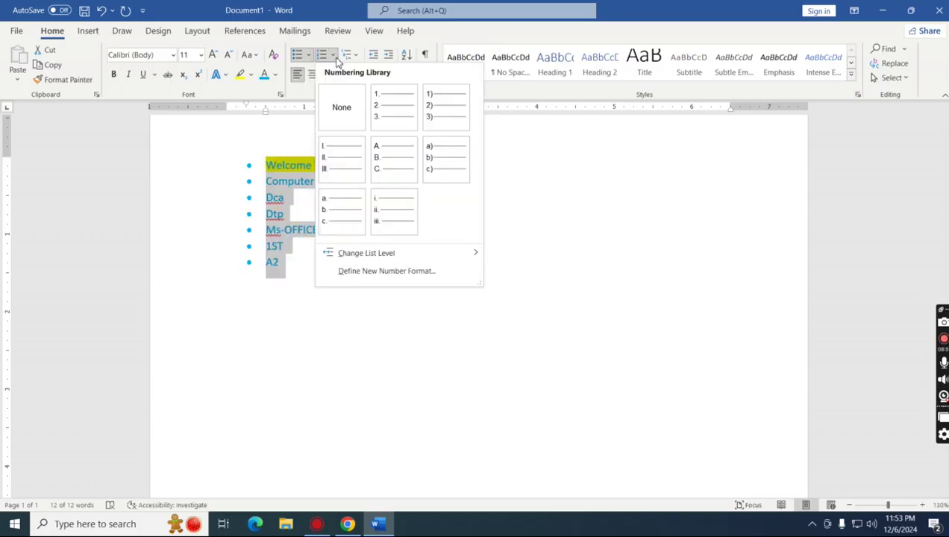
{"action": "left_click", "coordinate": [384, 106]}
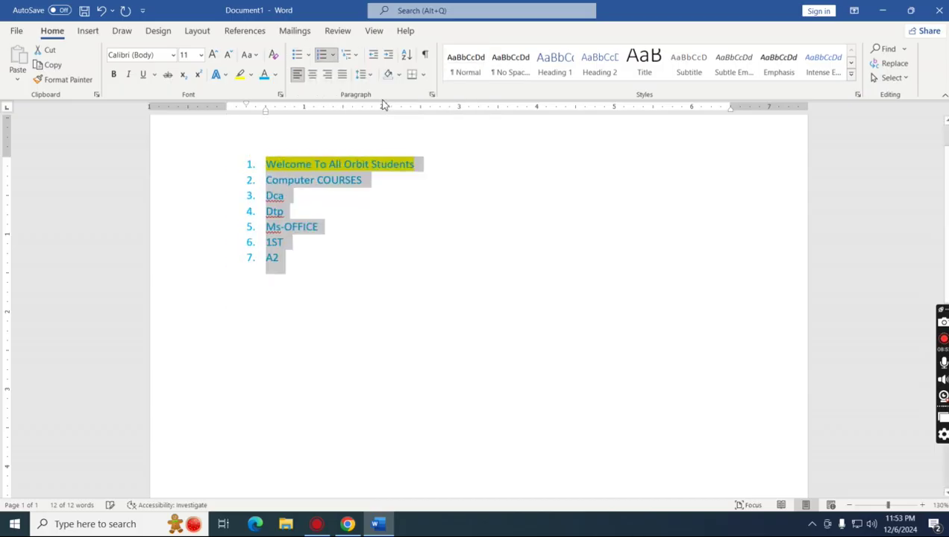
Step: Add three first names as separate numbered items below "A2", leaving an empty numbered item at the end
{"action": "left_click", "coordinate": [292, 257]}
{"action": "key", "text": "Return"}
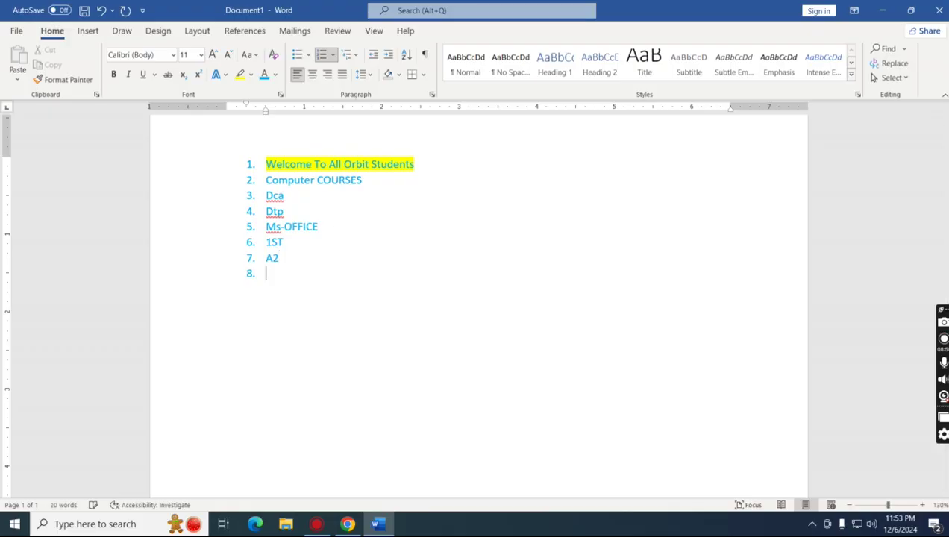
{"action": "type", "text": "ram"}
{"action": "key", "text": "Return"}
{"action": "type", "text": "sanio"}
{"action": "key", "text": "Return"}
{"action": "type", "text": "vimal"}
{"action": "key", "text": "Return"}
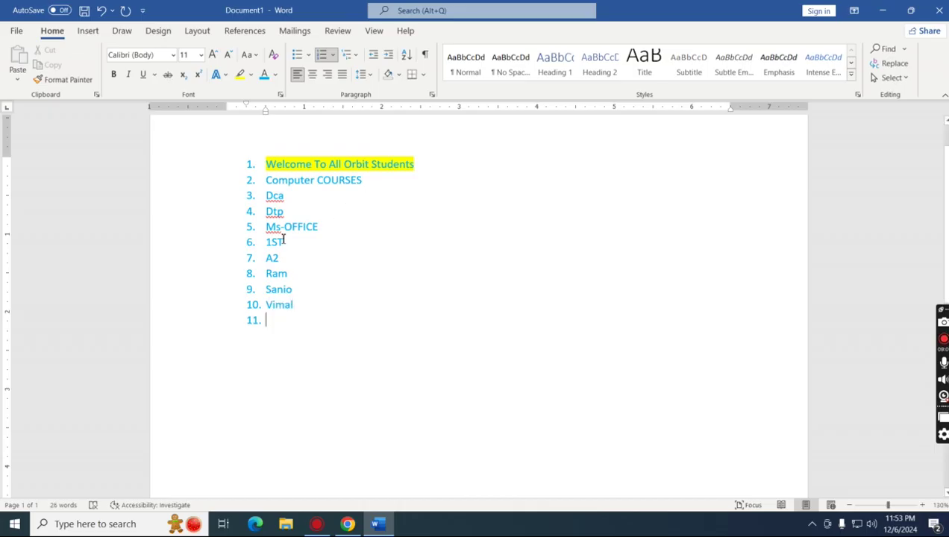
Step: Restart the list numbering at 1 from the "1ST" item
{"action": "left_click_drag", "start_coordinate": [246, 245], "coordinate": [328, 339]}
{"action": "left_click", "coordinate": [273, 252]}
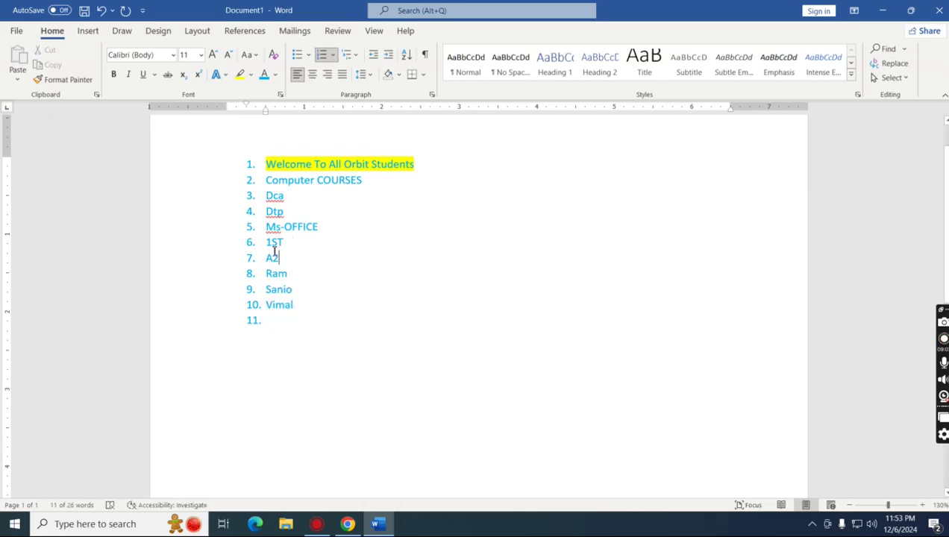
{"action": "left_click", "coordinate": [251, 242]}
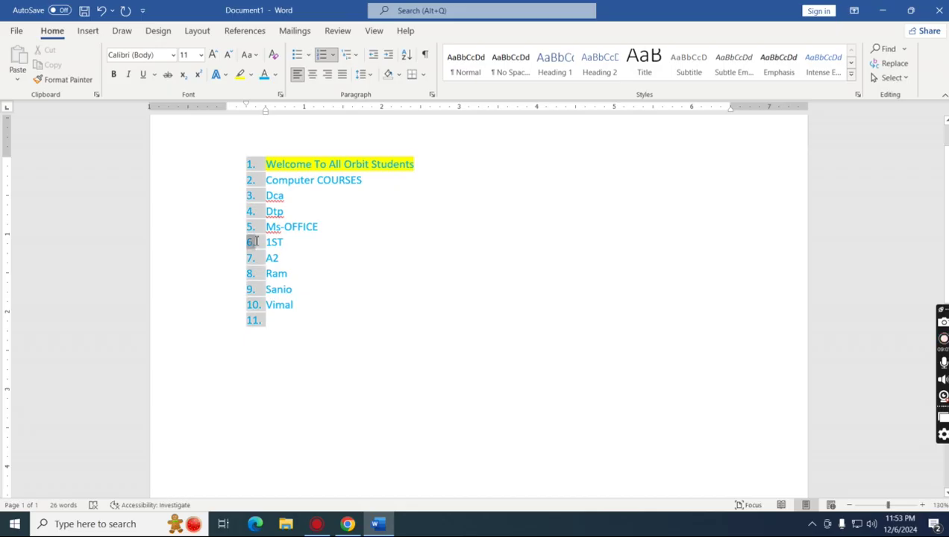
{"action": "right_click", "coordinate": [254, 243]}
{"action": "left_click", "coordinate": [468, 300]}
{"action": "left_click", "coordinate": [456, 286]}
{"action": "left_click", "coordinate": [253, 243]}
{"action": "right_click", "coordinate": [254, 244]}
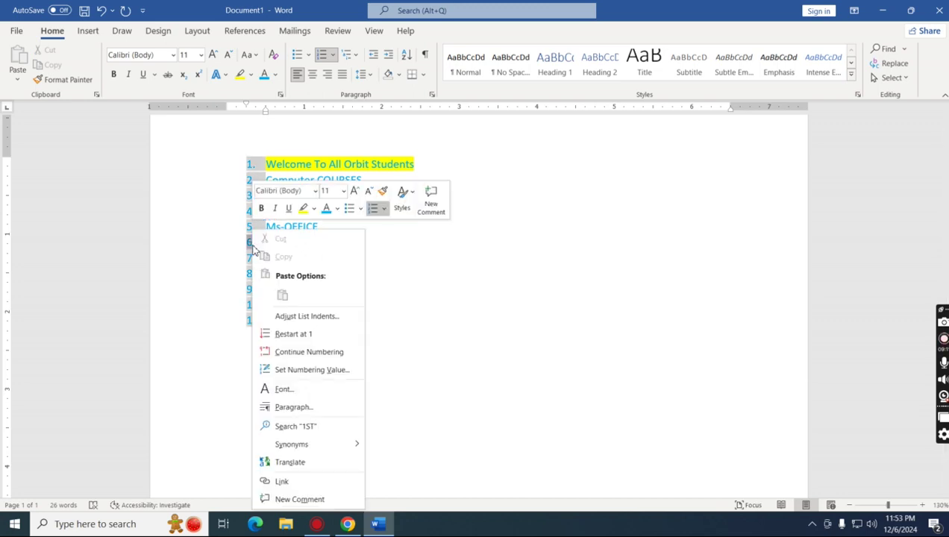
{"action": "left_click", "coordinate": [309, 337]}
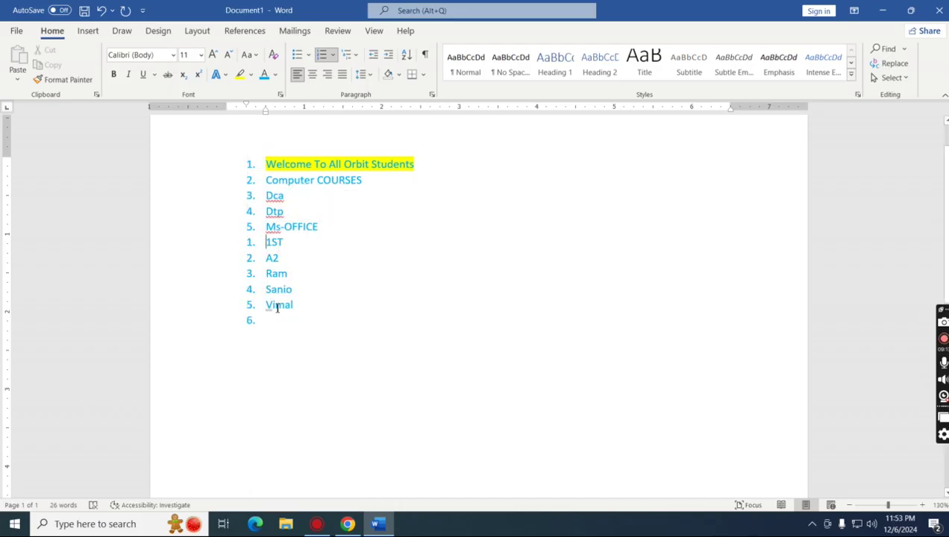
Step: Examine the numbering options available for the "1ST" item, including Continue Numbering, without applying any
{"action": "left_click", "coordinate": [253, 242]}
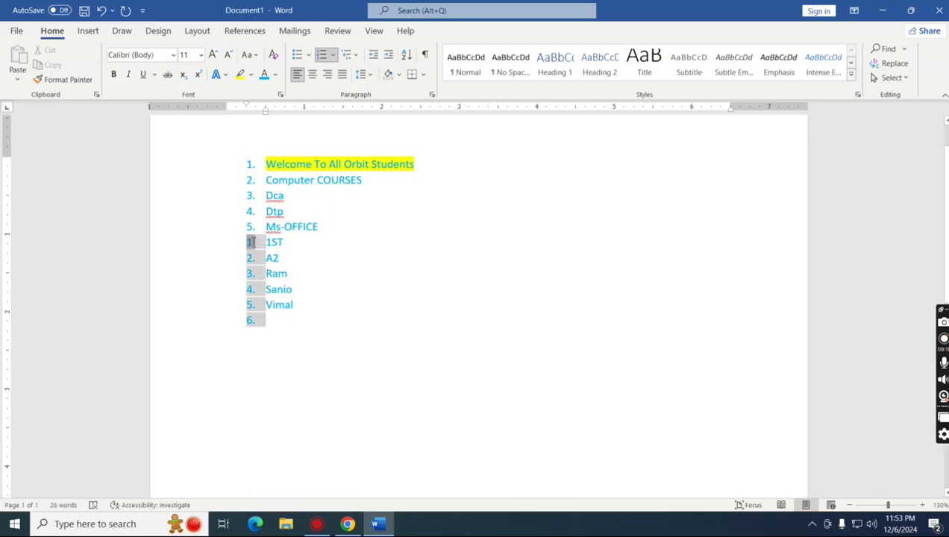
{"action": "right_click", "coordinate": [252, 243]}
{"action": "key", "text": "Escape"}
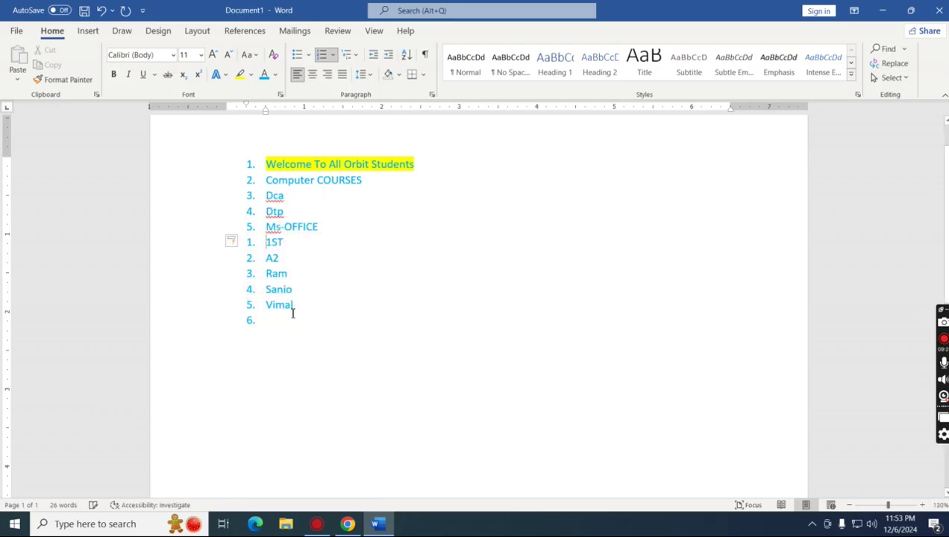
{"action": "left_click", "coordinate": [252, 241]}
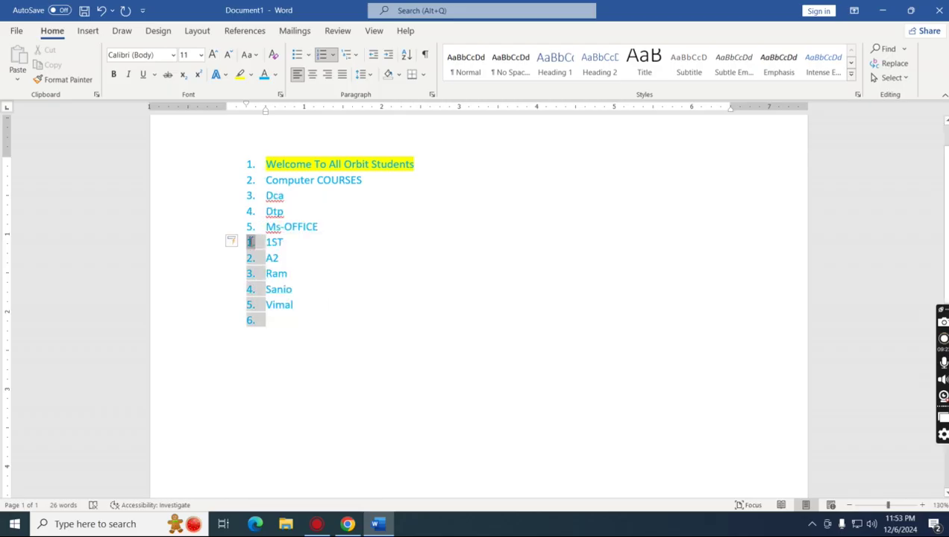
{"action": "right_click", "coordinate": [251, 241]}
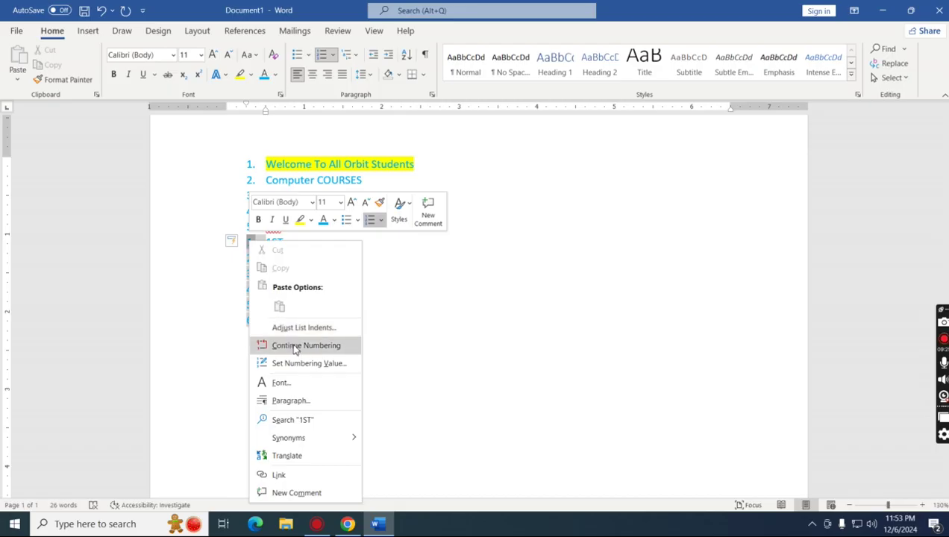
{"action": "key", "text": "Escape"}
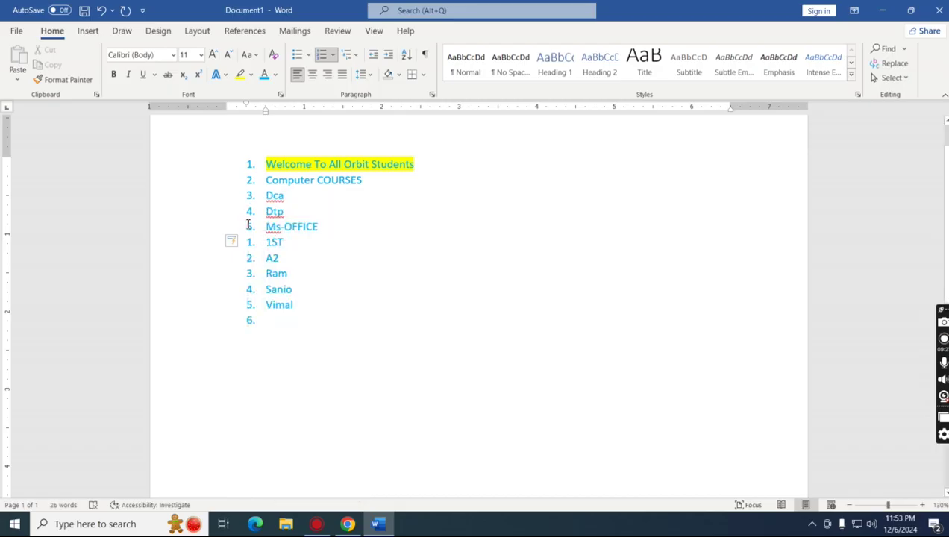
{"action": "left_click", "coordinate": [249, 226]}
{"action": "left_click", "coordinate": [250, 241]}
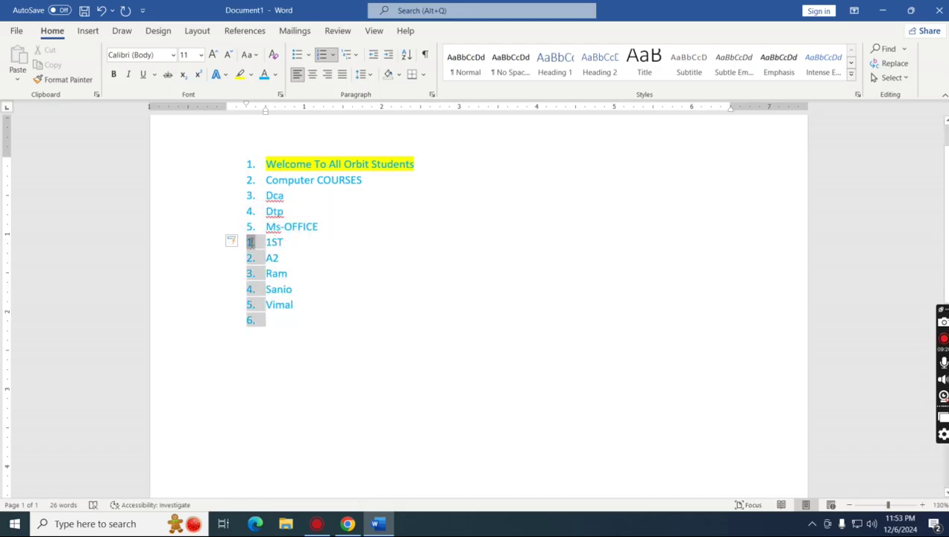
{"action": "right_click", "coordinate": [251, 244]}
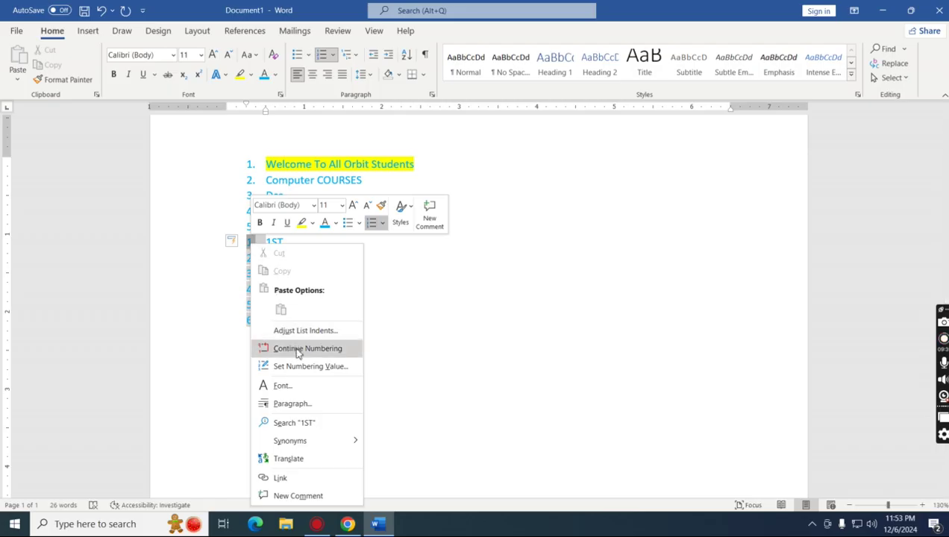
{"action": "key", "text": "Escape"}
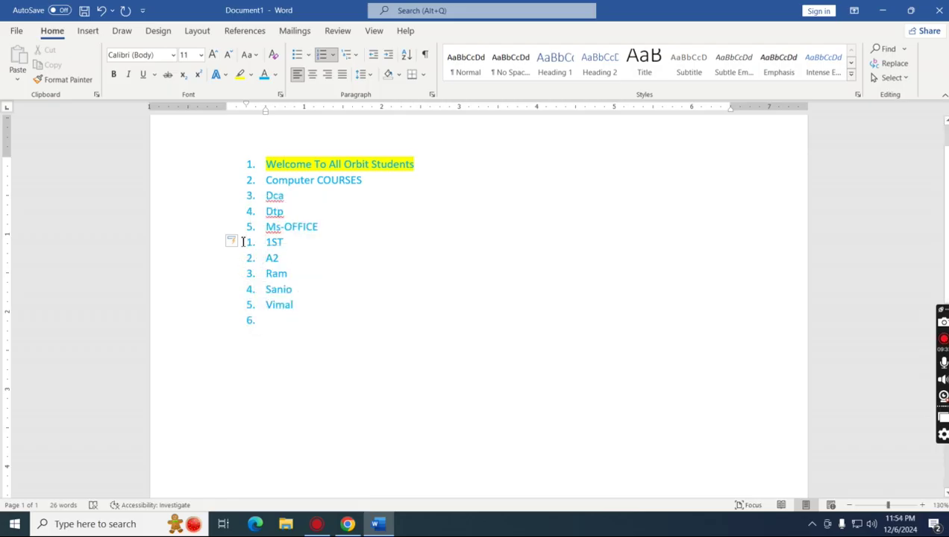
Step: Start a new list at the "1ST" item with its numbering value set to 10
{"action": "left_click", "coordinate": [251, 241]}
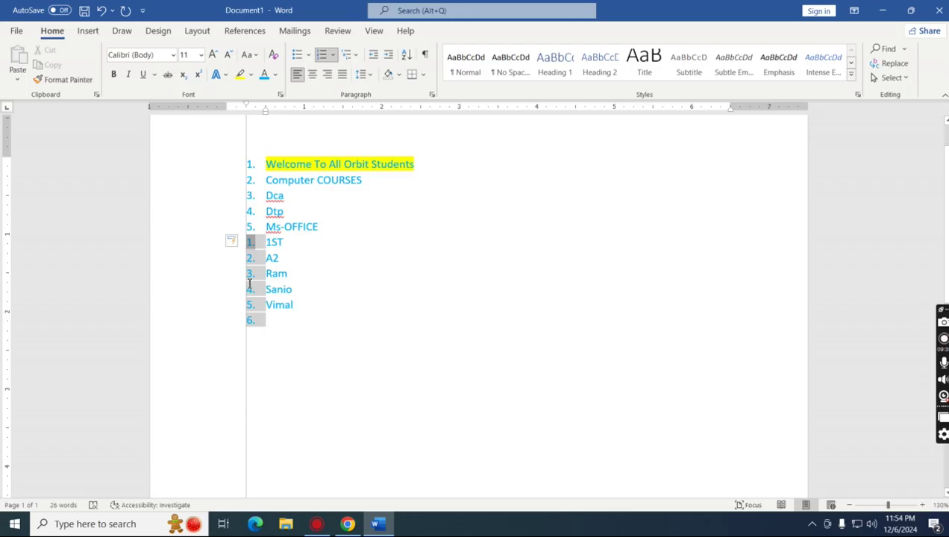
{"action": "left_click_drag", "start_coordinate": [262, 237], "coordinate": [299, 311]}
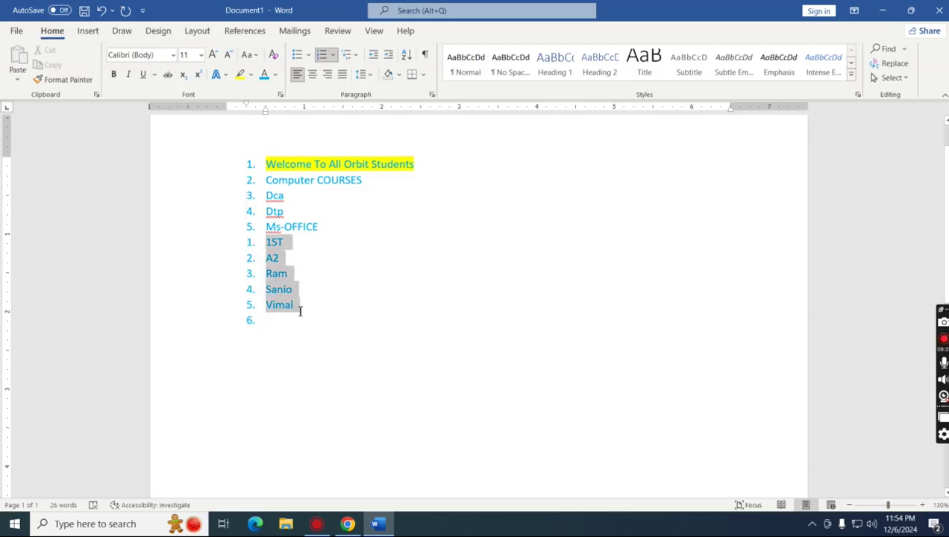
{"action": "right_click", "coordinate": [252, 244]}
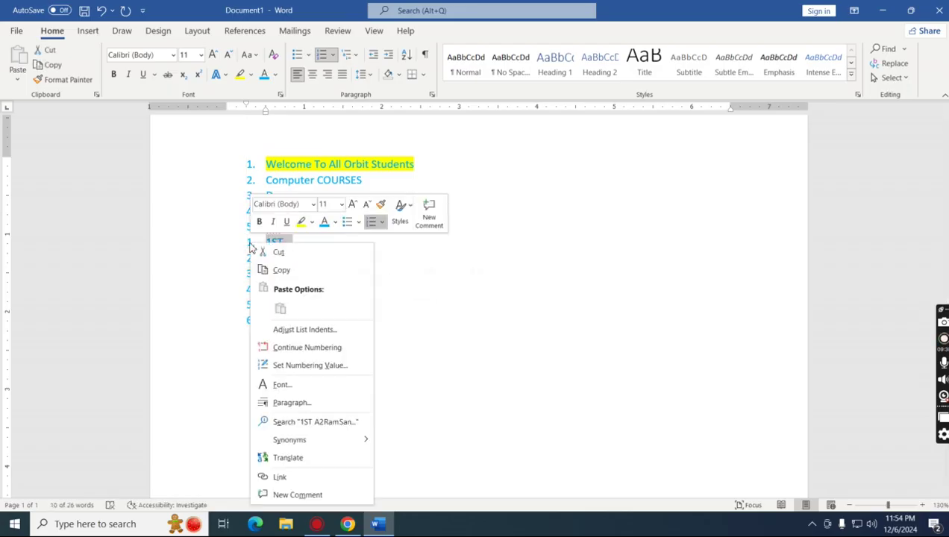
{"action": "left_click", "coordinate": [337, 366]}
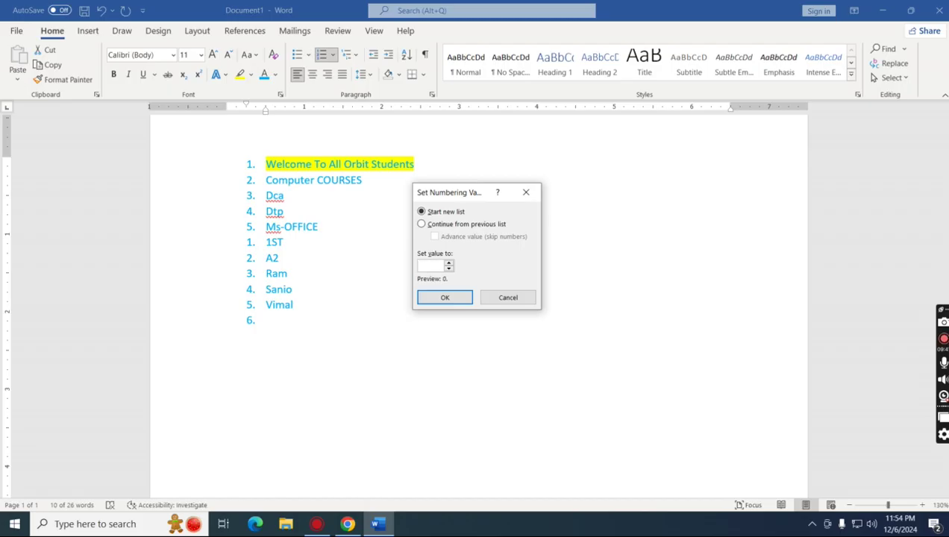
{"action": "left_click", "coordinate": [444, 301]}
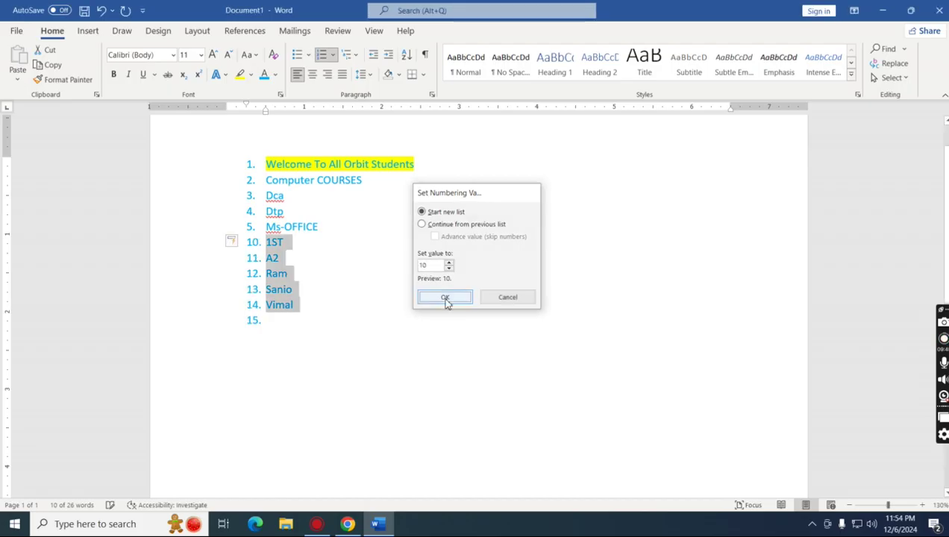
{"action": "left_click", "coordinate": [343, 295]}
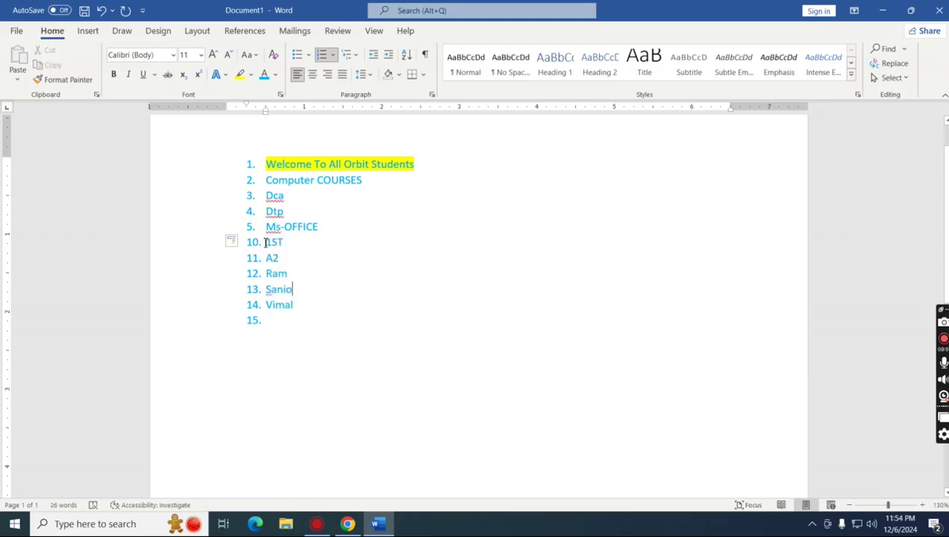
Step: Continue the previous list's numbering at the "1ST" item, then restart the numbering there at 1
{"action": "left_click", "coordinate": [254, 242]}
{"action": "right_click", "coordinate": [255, 243]}
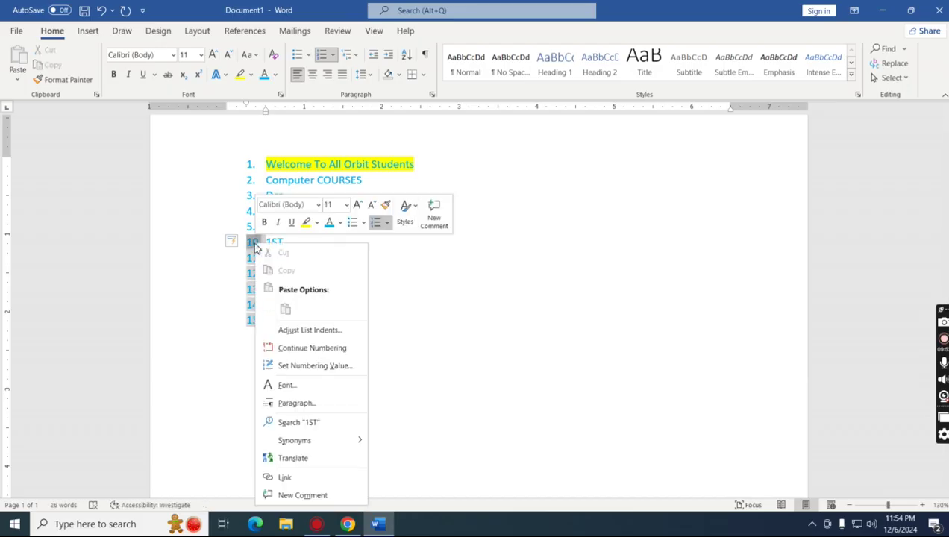
{"action": "left_click", "coordinate": [313, 348]}
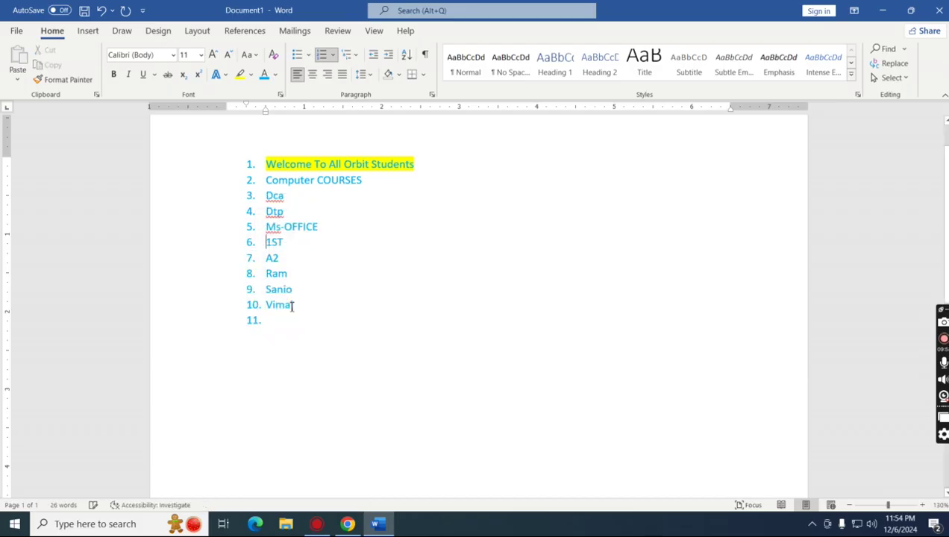
{"action": "left_click", "coordinate": [251, 243]}
{"action": "right_click", "coordinate": [252, 243]}
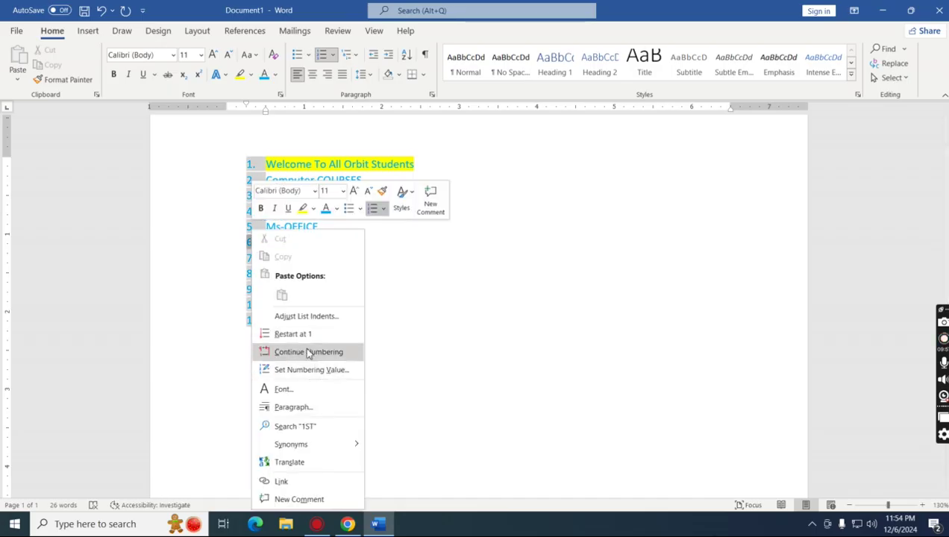
{"action": "left_click", "coordinate": [308, 331]}
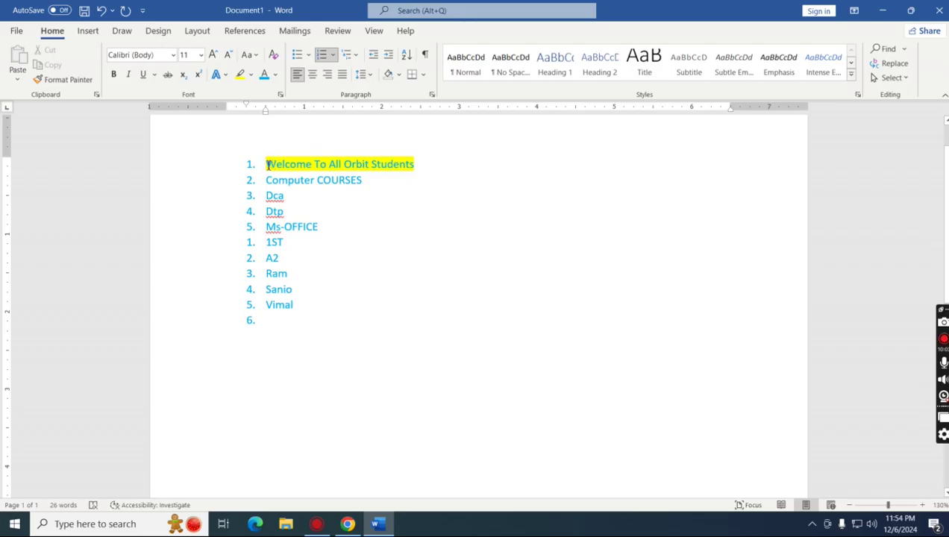
Step: Add an empty item below "Computer COURSES", apply the "1) a) i)" multilevel format to its list, and demote the empty item one level
{"action": "left_click", "coordinate": [370, 180]}
{"action": "key", "text": "Return"}
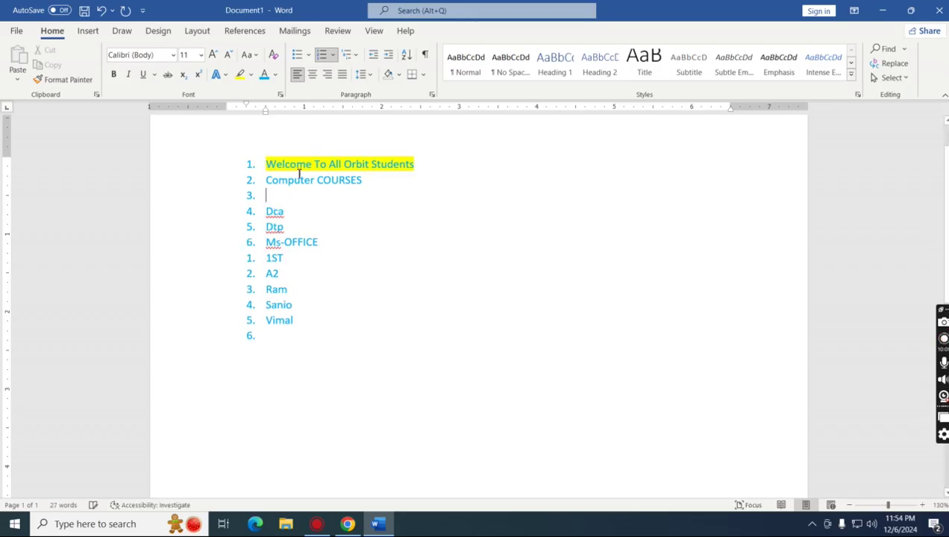
{"action": "left_click", "coordinate": [357, 55]}
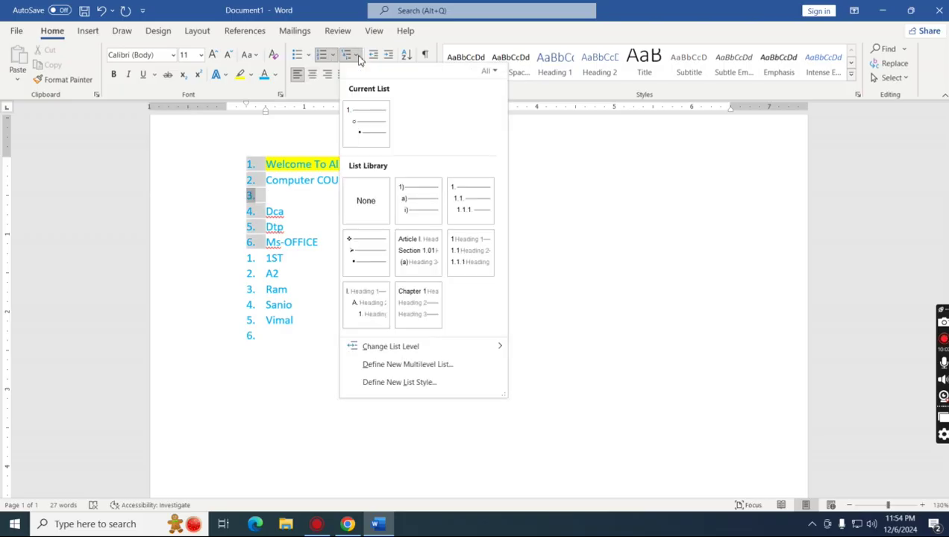
{"action": "left_click", "coordinate": [417, 202]}
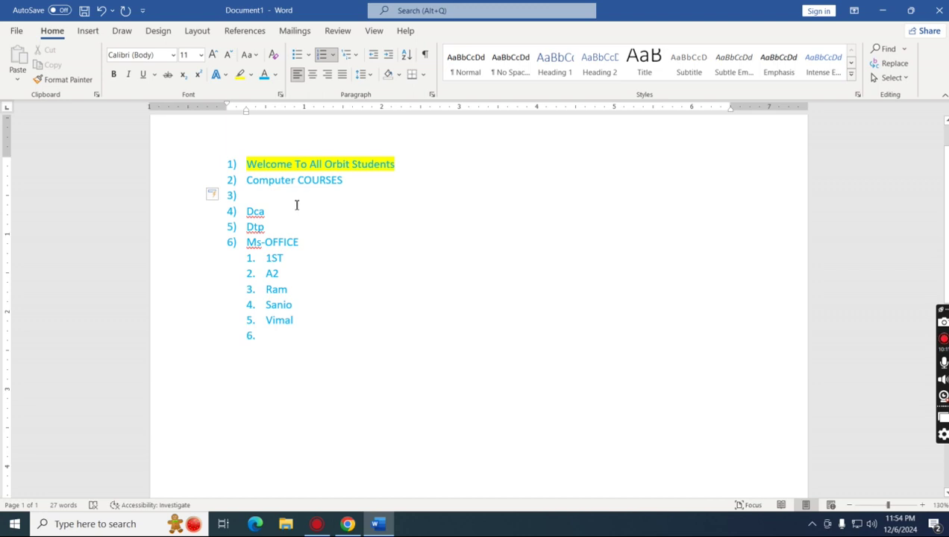
{"action": "key", "text": "Tab"}
Step: Set the line spacing of all list items except the empty last one to 1.5, then to 3.0
{"action": "left_click_drag", "start_coordinate": [252, 159], "coordinate": [339, 321]}
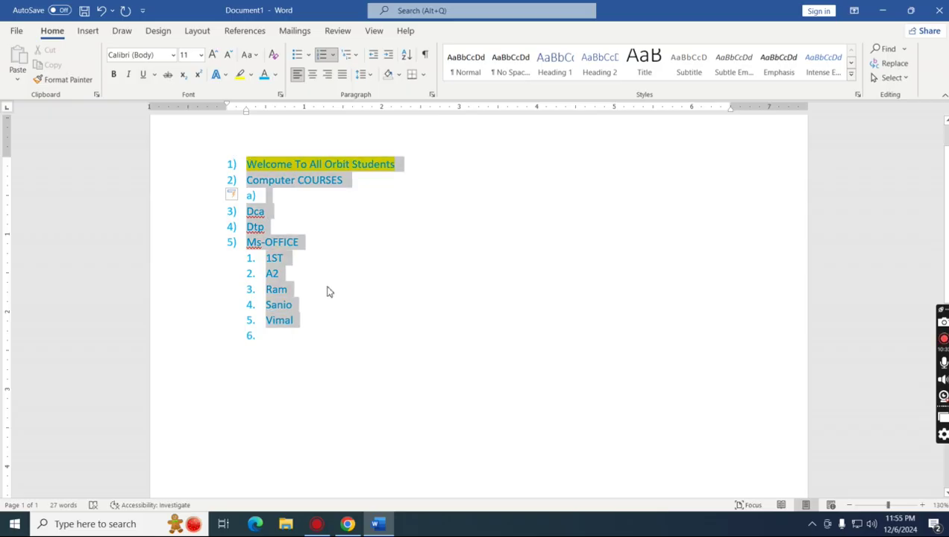
{"action": "left_click", "coordinate": [371, 76]}
{"action": "left_click", "coordinate": [374, 120]}
{"action": "left_click", "coordinate": [372, 78]}
{"action": "left_click", "coordinate": [382, 175]}
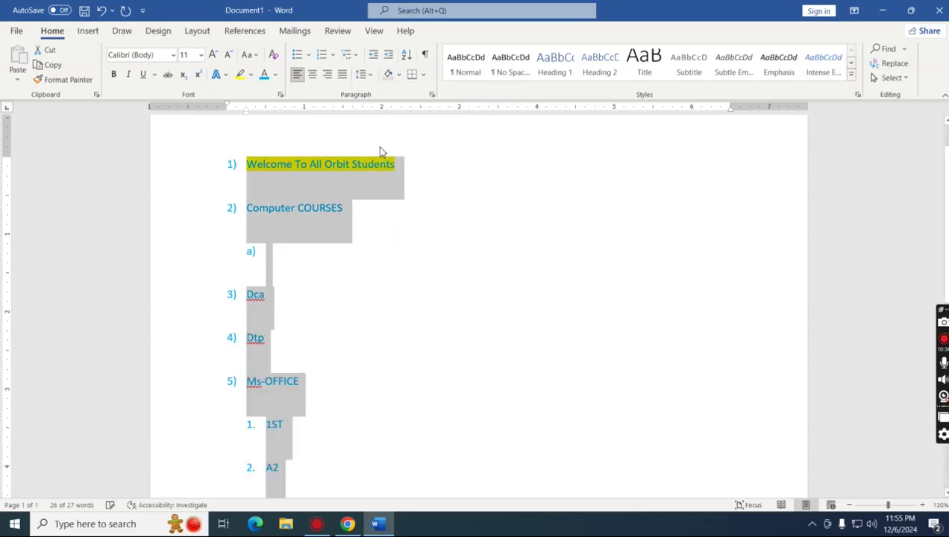
Step: Toggle the space after the selected list paragraphs and set their line spacing to 1.0
{"action": "left_click", "coordinate": [362, 74]}
{"action": "left_click", "coordinate": [396, 229]}
{"action": "left_click", "coordinate": [363, 75]}
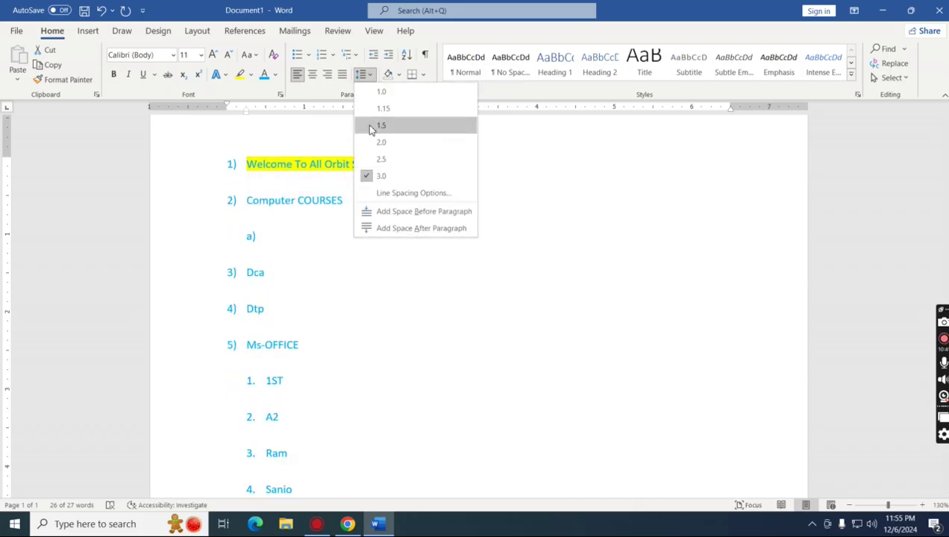
{"action": "left_click", "coordinate": [385, 91]}
{"action": "left_click", "coordinate": [364, 75]}
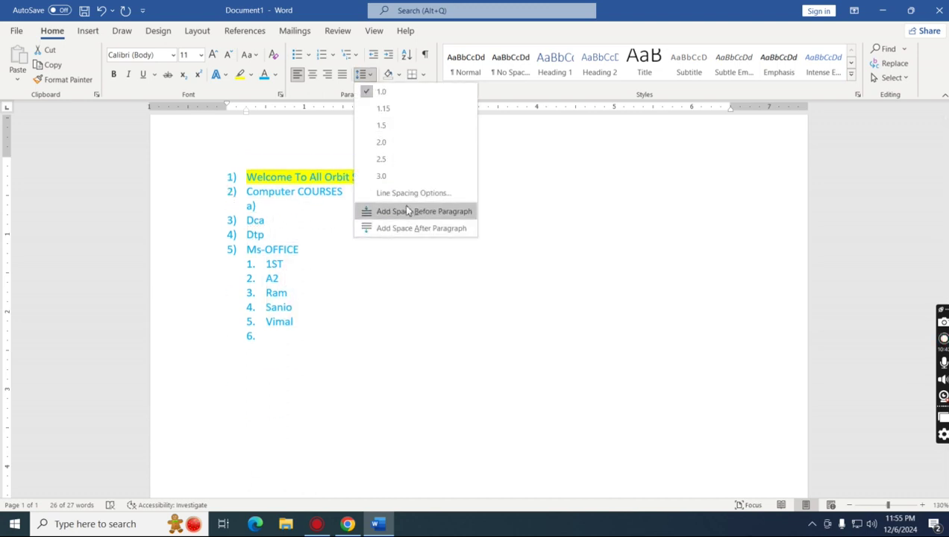
{"action": "left_click", "coordinate": [564, 198]}
{"action": "left_click", "coordinate": [365, 242]}
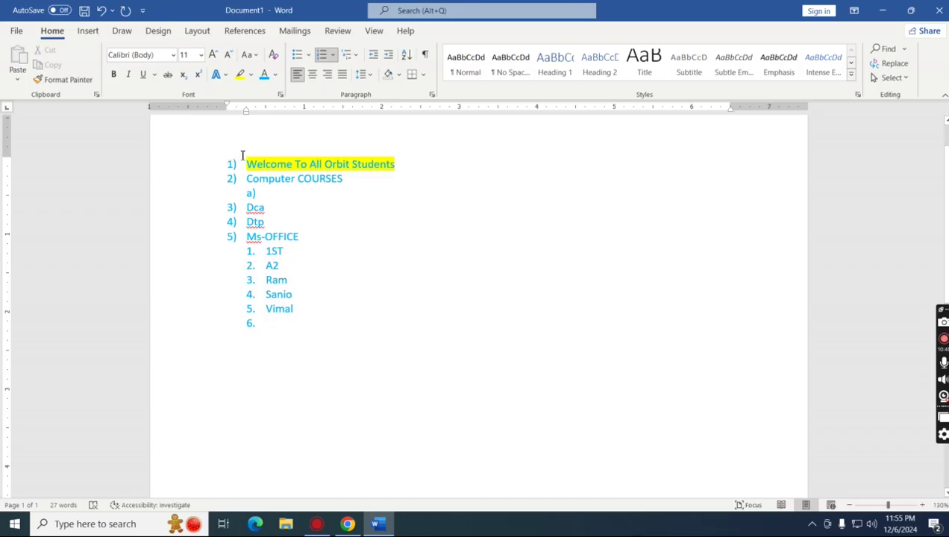
Step: Increase the indent of all list items except the empty last one by several levels and decrease it back to the margin, twice
{"action": "left_click_drag", "start_coordinate": [227, 164], "coordinate": [321, 310]}
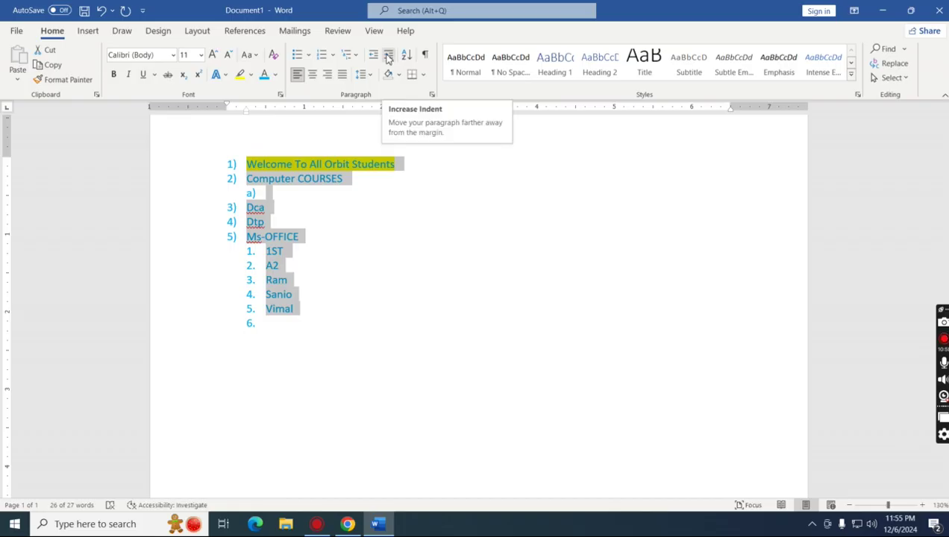
{"action": "left_click", "coordinate": [387, 56]}
{"action": "left_click", "coordinate": [387, 57]}
{"action": "left_click", "coordinate": [387, 56]}
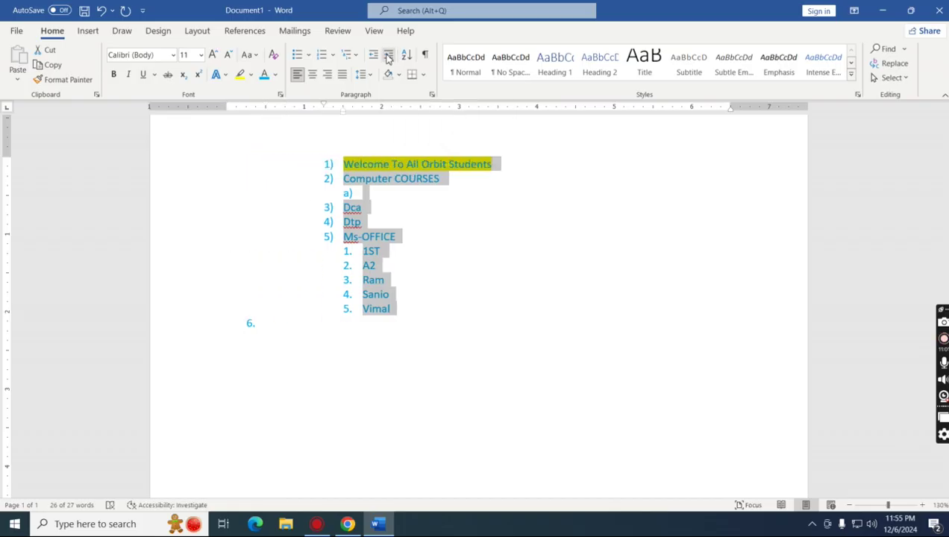
{"action": "left_click", "coordinate": [372, 55]}
{"action": "left_click", "coordinate": [373, 55]}
{"action": "left_click", "coordinate": [373, 55]}
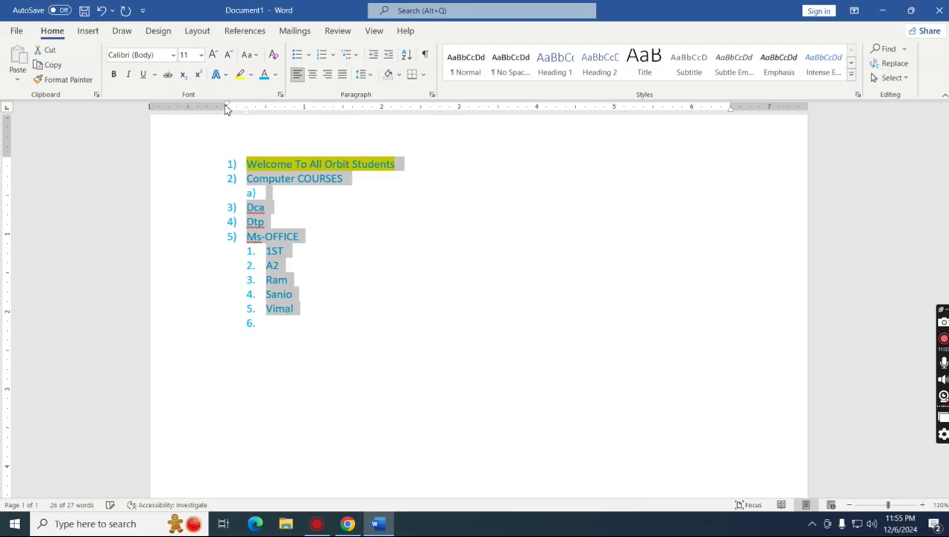
{"action": "left_click", "coordinate": [388, 57]}
{"action": "left_click", "coordinate": [388, 58]}
{"action": "left_click", "coordinate": [388, 58]}
{"action": "left_click", "coordinate": [373, 56]}
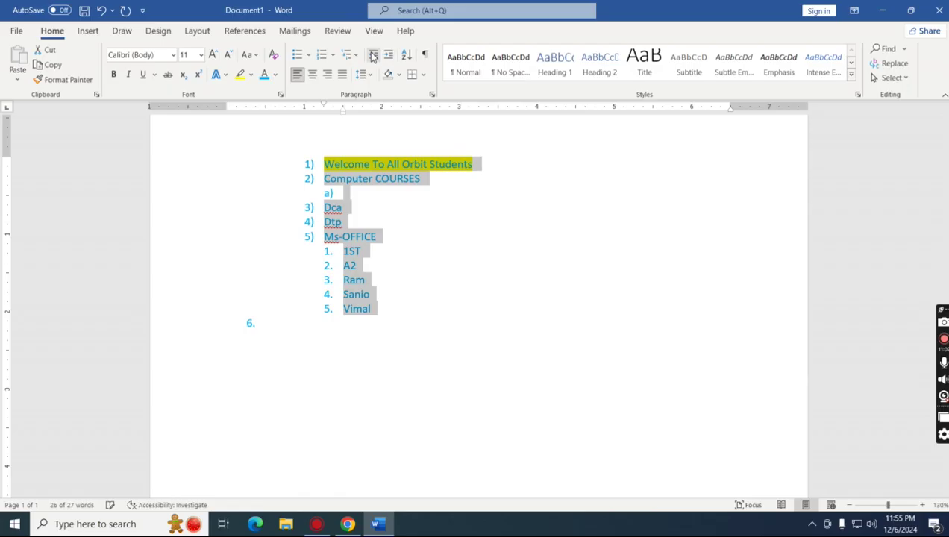
{"action": "left_click", "coordinate": [373, 56]}
{"action": "left_click", "coordinate": [373, 56]}
Step: Clear all formatting from the whole list, from the welcome line through the empty last item
{"action": "left_click_drag", "start_coordinate": [247, 162], "coordinate": [328, 365]}
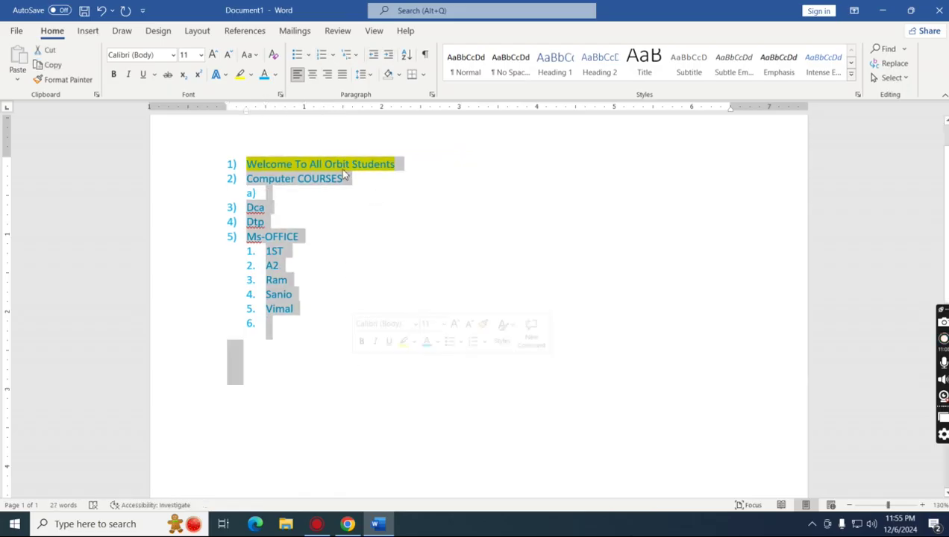
{"action": "left_click", "coordinate": [329, 254]}
{"action": "left_click_drag", "start_coordinate": [249, 164], "coordinate": [310, 336]}
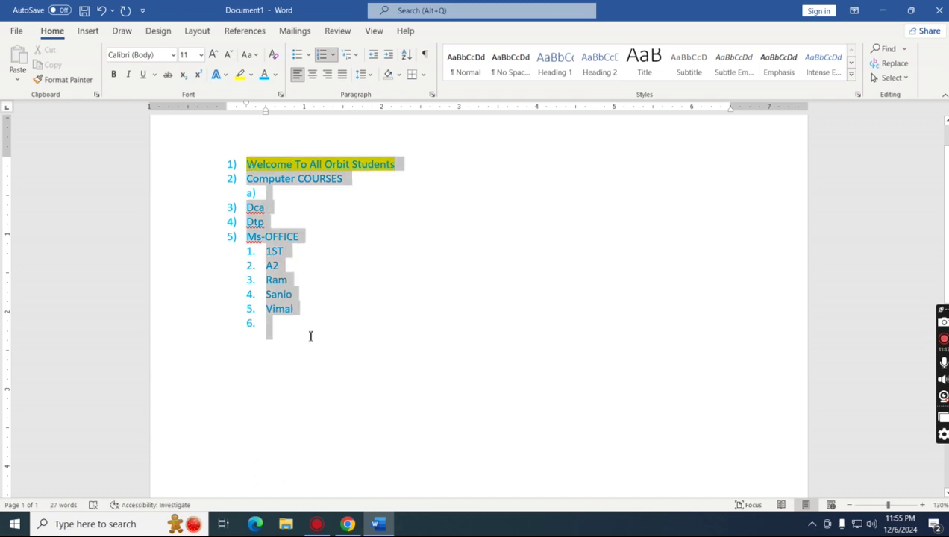
{"action": "left_click", "coordinate": [273, 56]}
{"action": "left_click", "coordinate": [351, 246]}
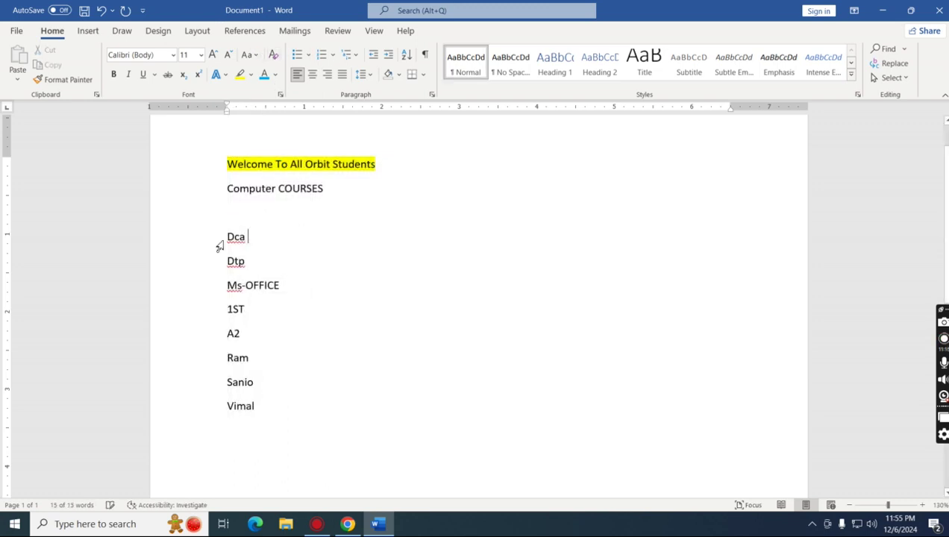
Step: Sort the paragraphs from "Dca" to "Vimal" by text in ascending order, with no header row
{"action": "left_click_drag", "start_coordinate": [227, 236], "coordinate": [259, 407]}
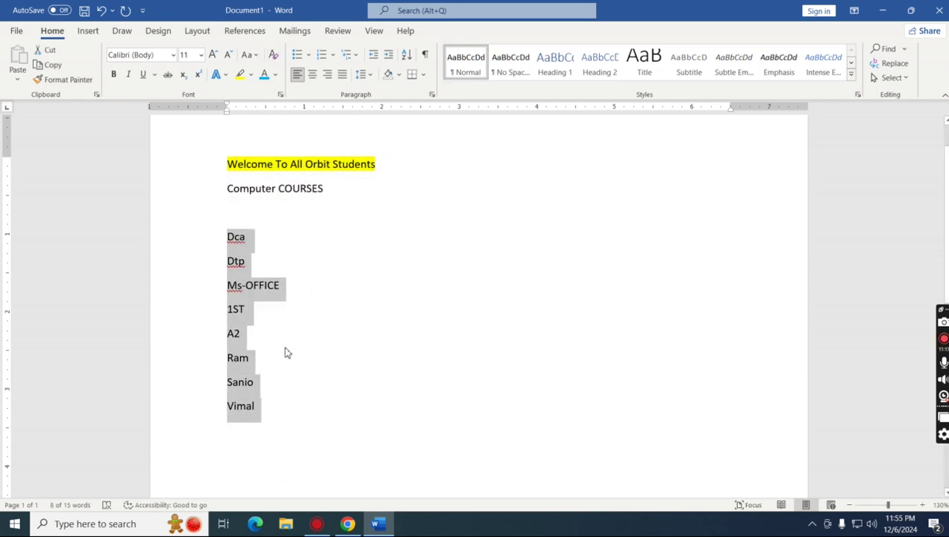
{"action": "left_click", "coordinate": [407, 56]}
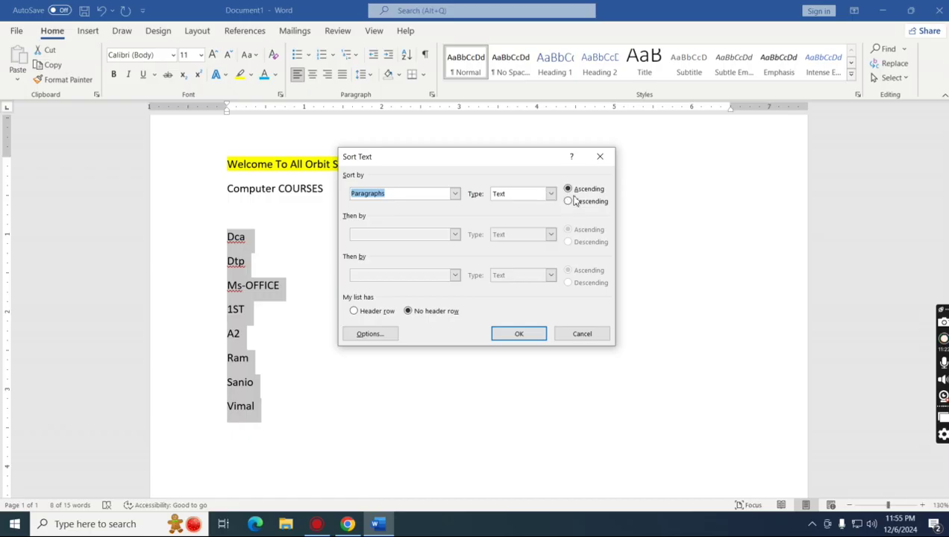
{"action": "left_click", "coordinate": [570, 190]}
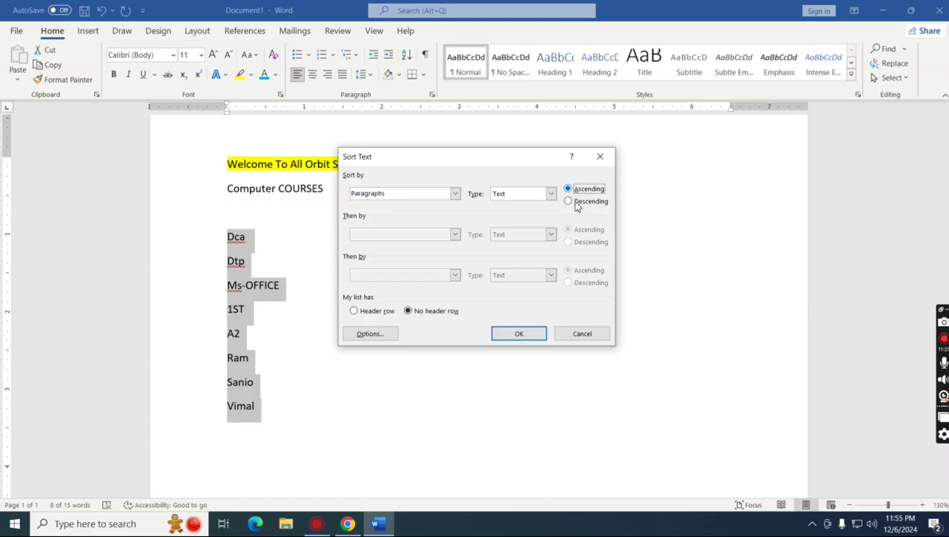
{"action": "left_click", "coordinate": [575, 205]}
{"action": "left_click", "coordinate": [567, 189]}
{"action": "left_click", "coordinate": [519, 333]}
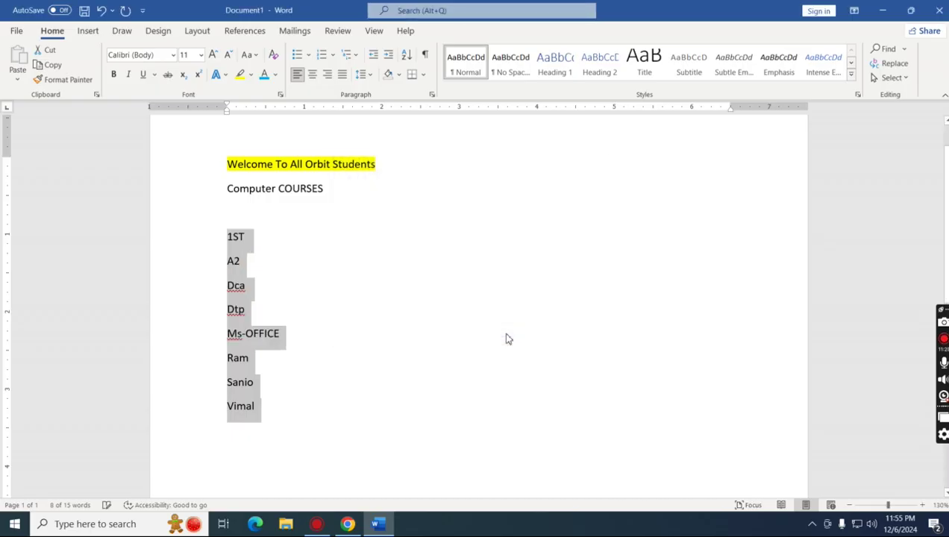
{"action": "left_click", "coordinate": [228, 236]}
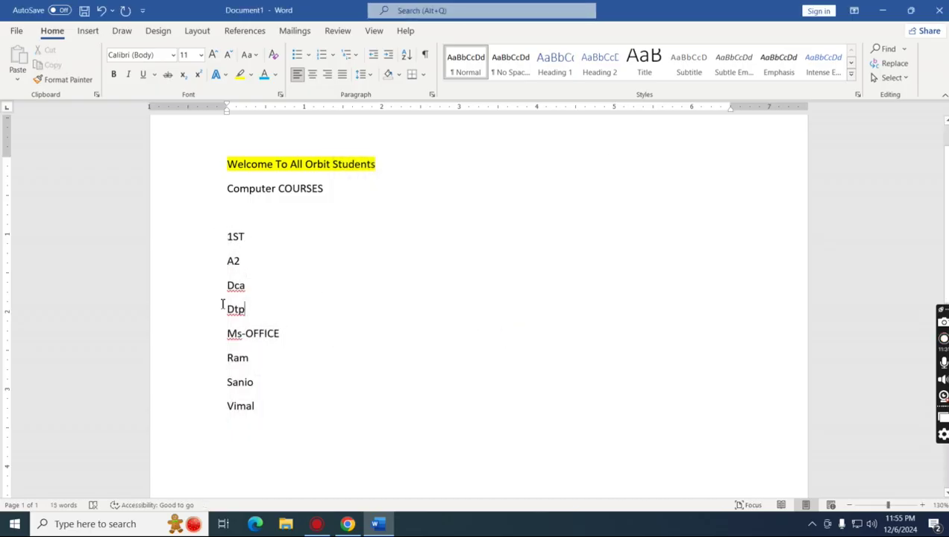
{"action": "left_click", "coordinate": [279, 304]}
Step: Try the Title, Heading 2, Heading 3, Heading 4 and Heading 5 styles on all the text, opening the Navigation pane in between
{"action": "left_click_drag", "start_coordinate": [228, 163], "coordinate": [288, 395]}
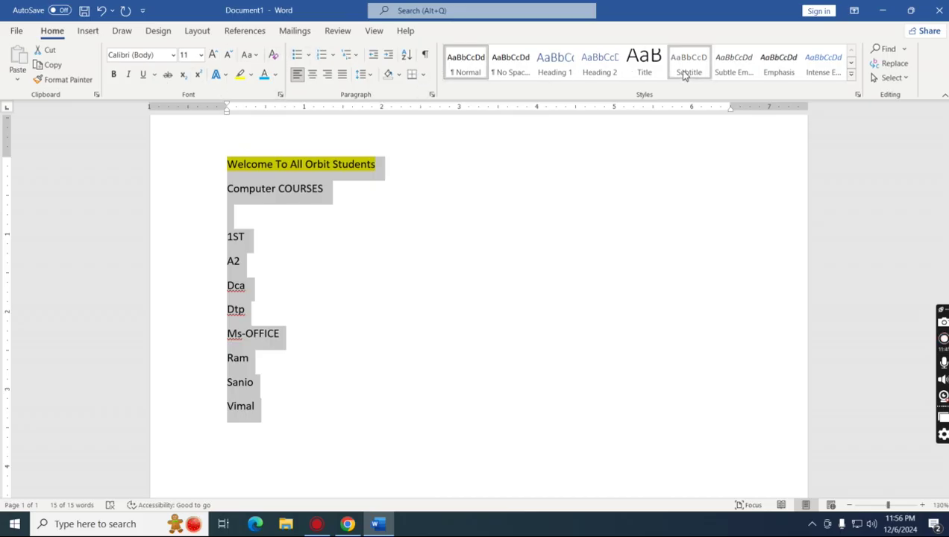
{"action": "left_click", "coordinate": [643, 66]}
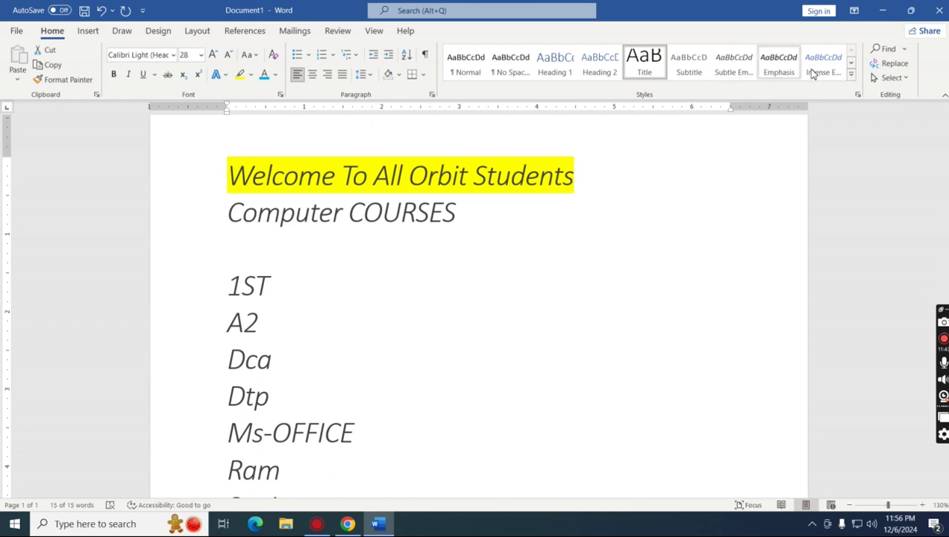
{"action": "left_click", "coordinate": [599, 66]}
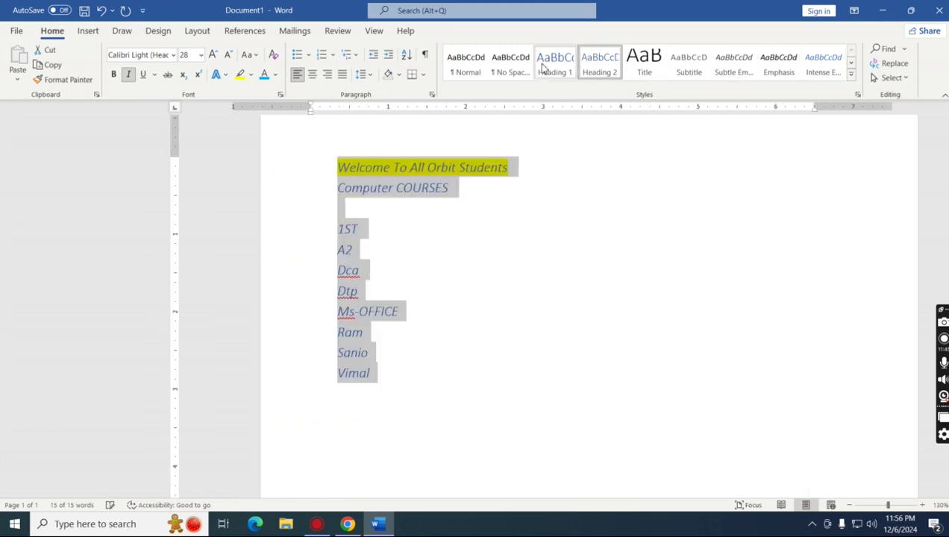
{"action": "key", "text": "ctrl+f"}
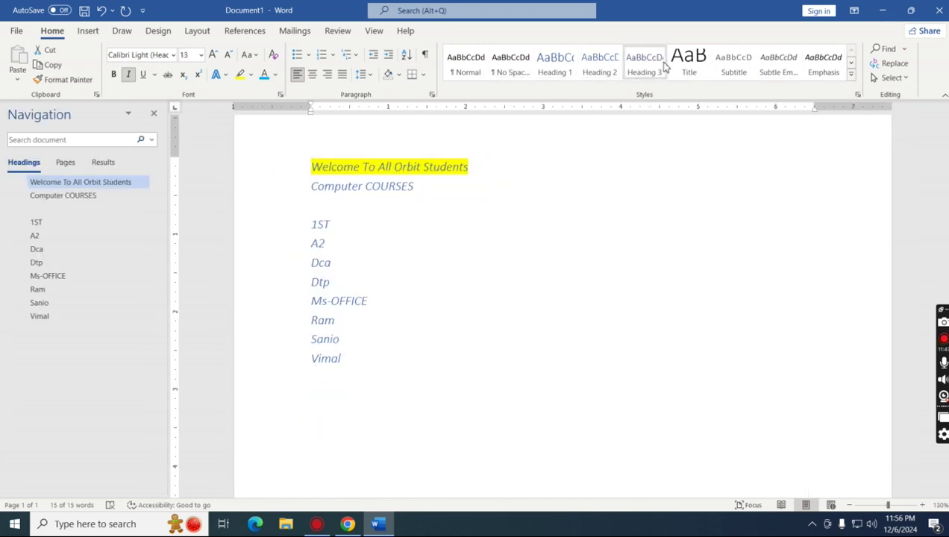
{"action": "left_click", "coordinate": [660, 64]}
{"action": "left_click", "coordinate": [696, 64]}
{"action": "left_click", "coordinate": [733, 63]}
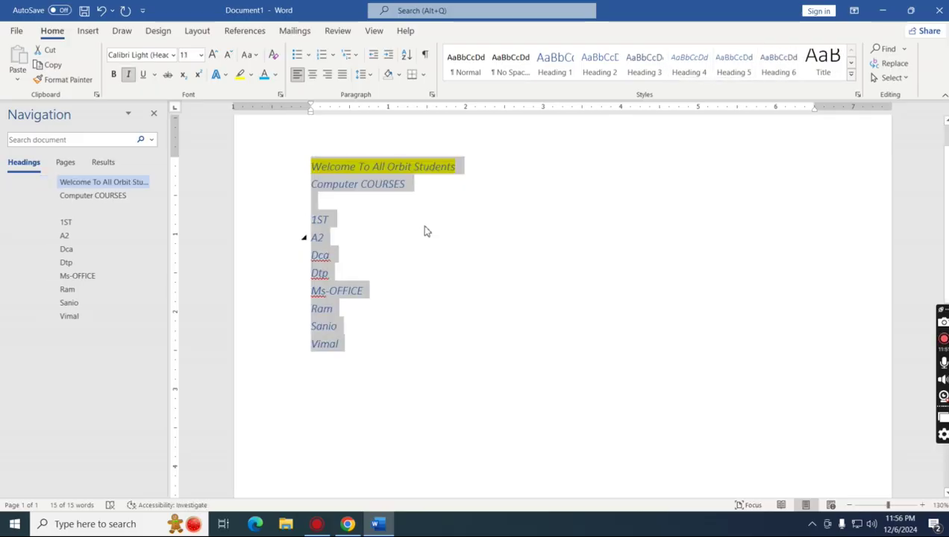
Step: Apply All Borders to all the text paragraphs, then remove the borders with No Border
{"action": "left_click", "coordinate": [424, 76]}
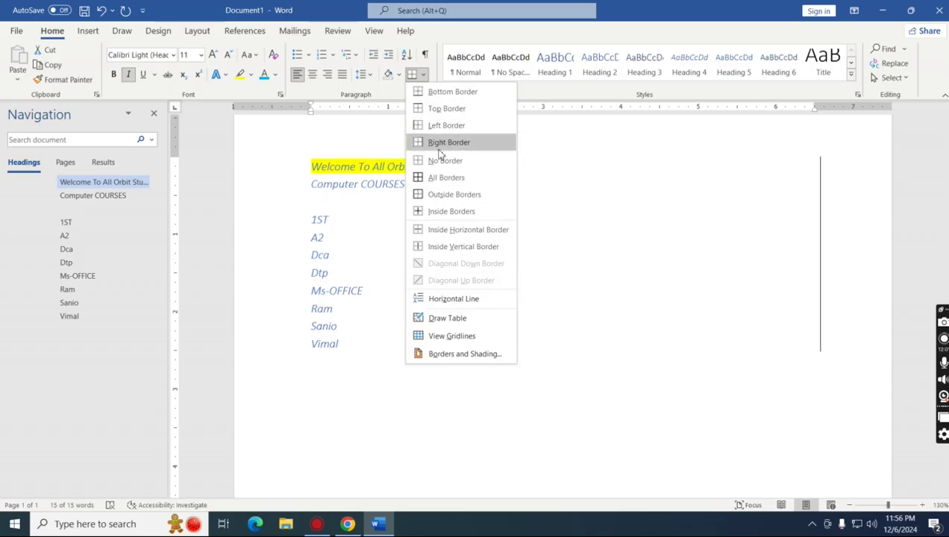
{"action": "left_click", "coordinate": [438, 179]}
{"action": "left_click", "coordinate": [481, 194]}
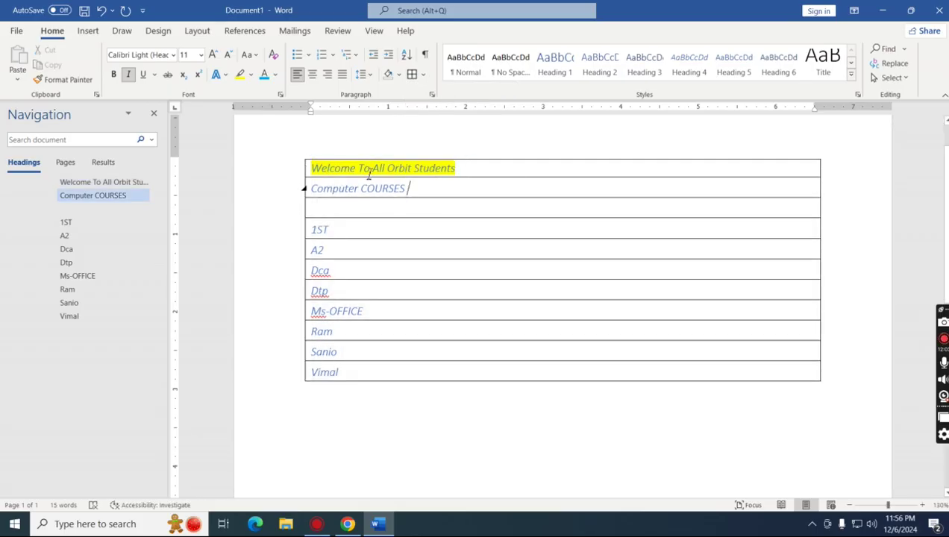
{"action": "left_click_drag", "start_coordinate": [316, 173], "coordinate": [431, 373]}
{"action": "left_click", "coordinate": [422, 74]}
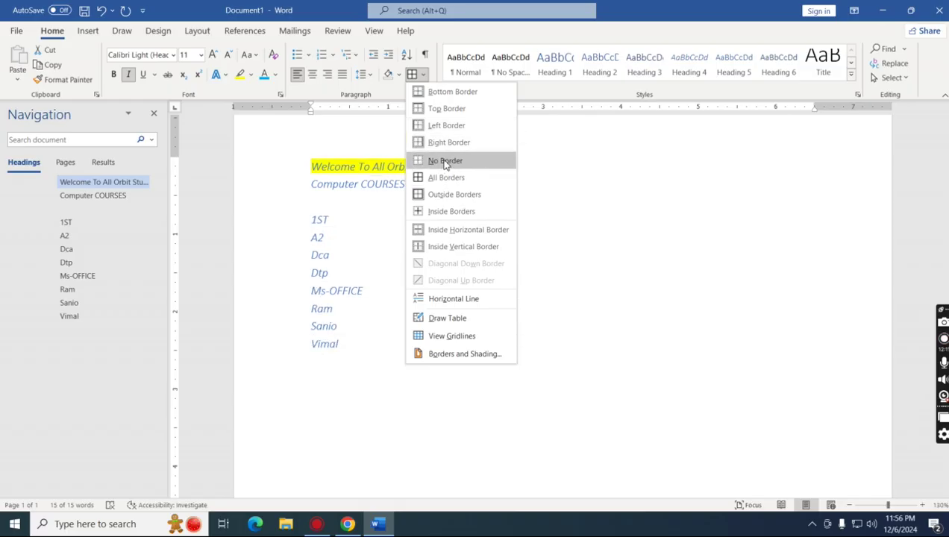
{"action": "left_click", "coordinate": [445, 161]}
{"action": "left_click", "coordinate": [561, 164]}
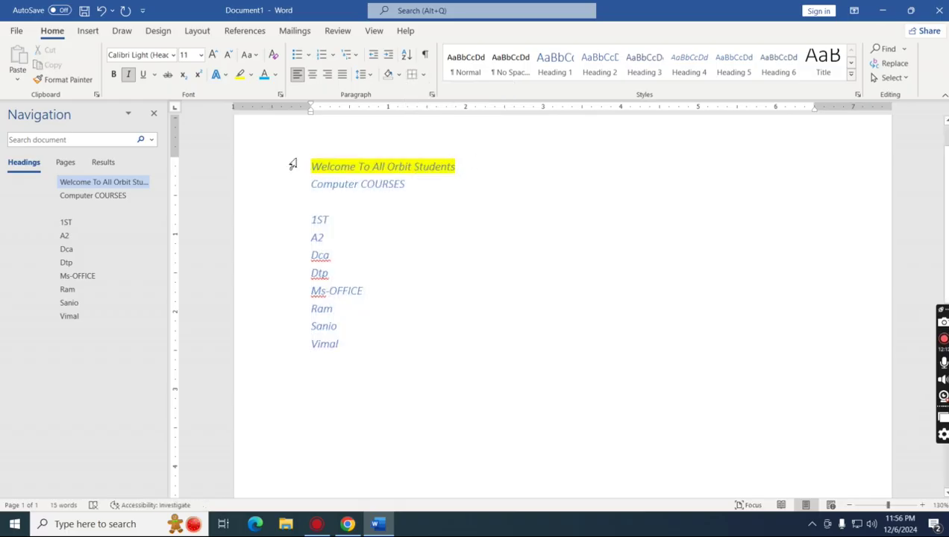
Step: Close the Navigation pane and clear all formatting from the entire text
{"action": "left_click", "coordinate": [153, 112]}
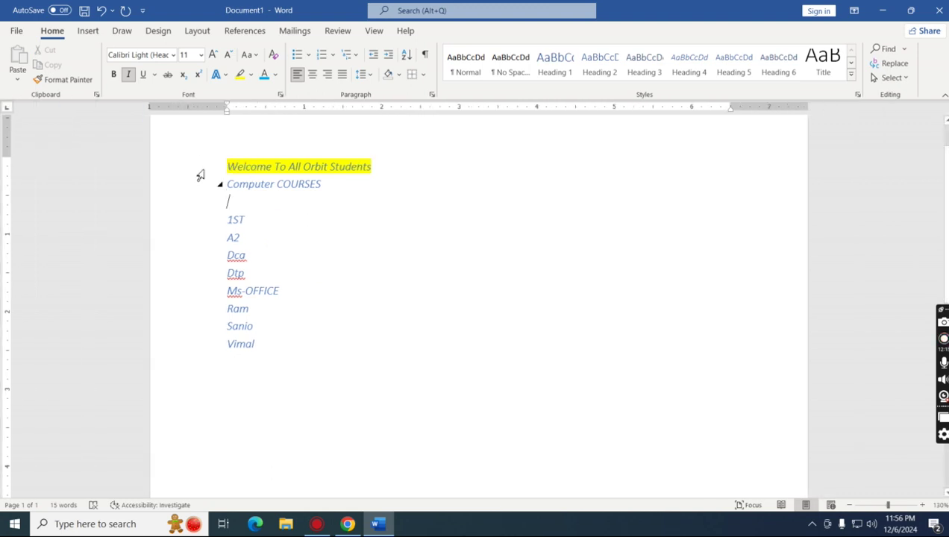
{"action": "left_click_drag", "start_coordinate": [233, 174], "coordinate": [273, 362]}
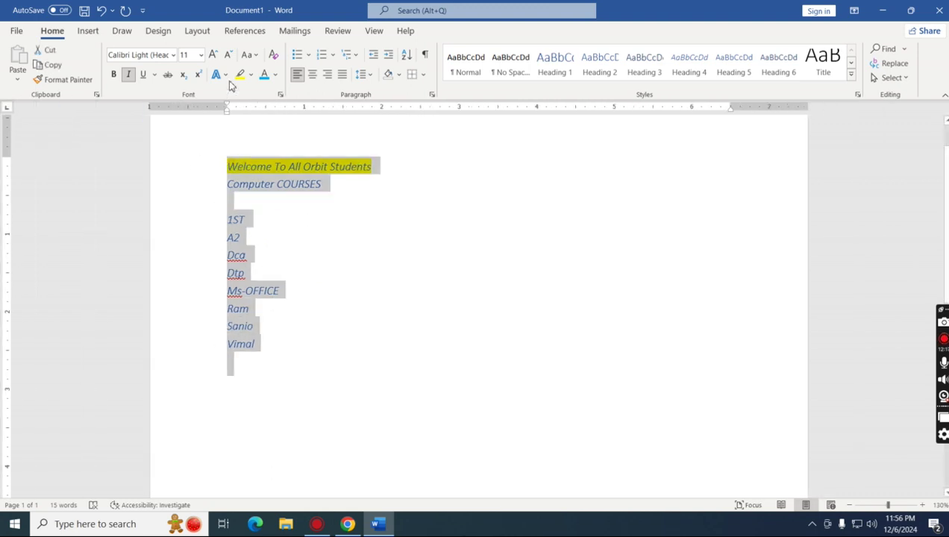
{"action": "left_click", "coordinate": [273, 54]}
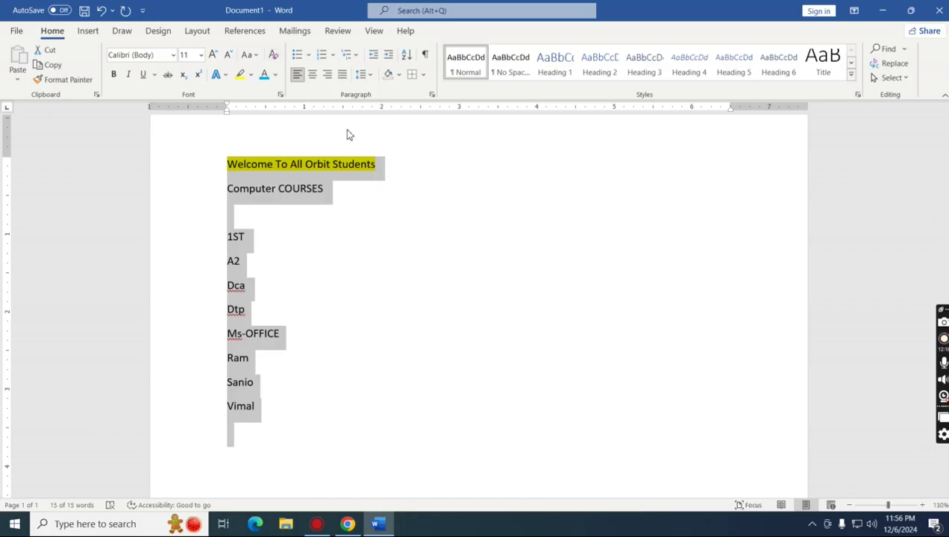
{"action": "left_click", "coordinate": [430, 172]}
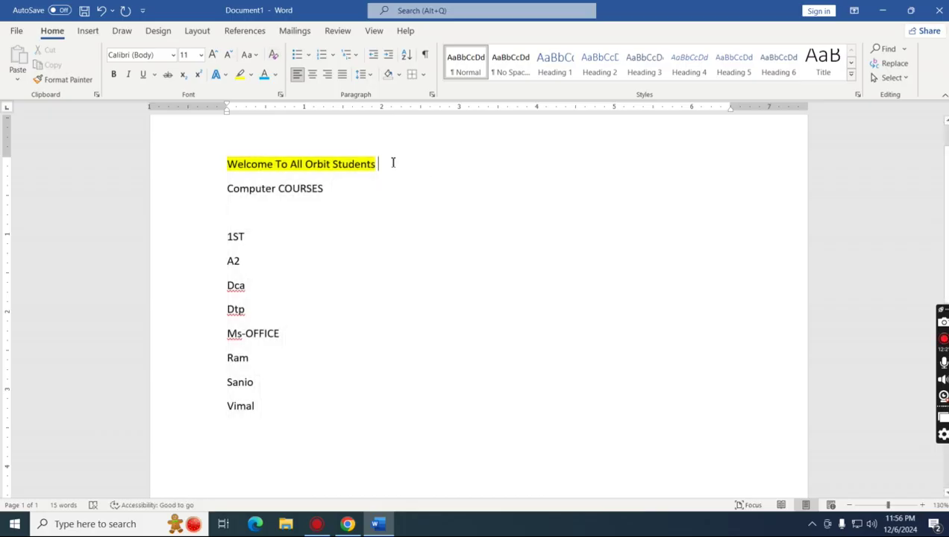